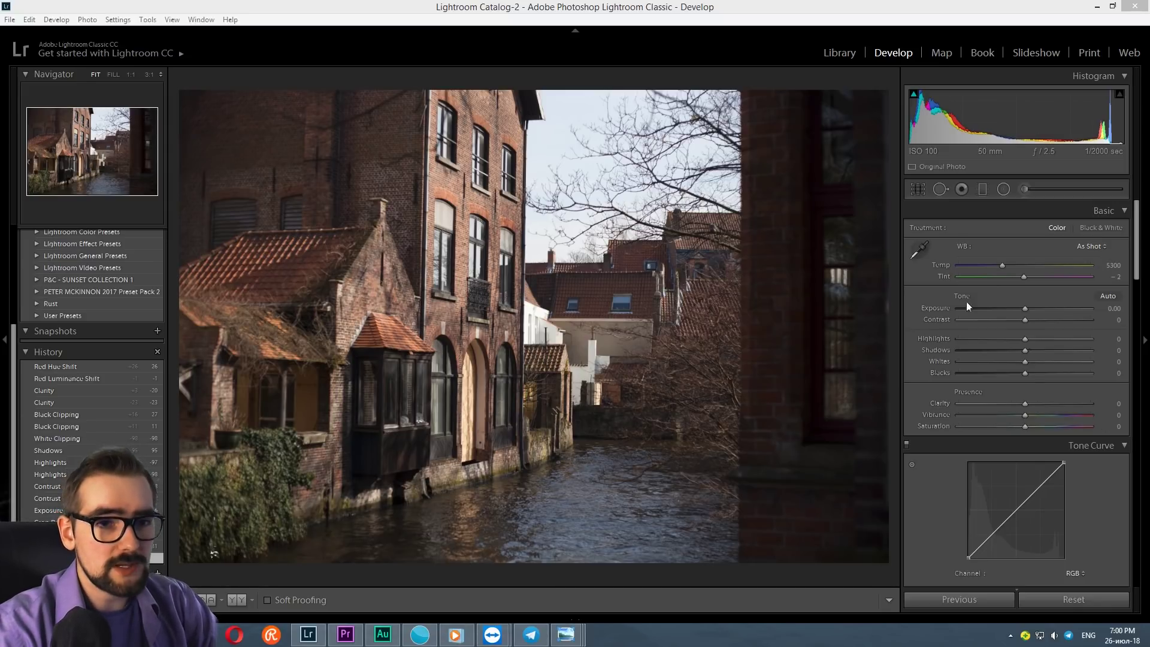
# Step: Straighten the canal photo to about -0.29° and crop it tighter around the houses and canal
pyautogui.click(917, 189)
pyautogui.moveTo(894, 387); pyautogui.dragTo(895, 385)
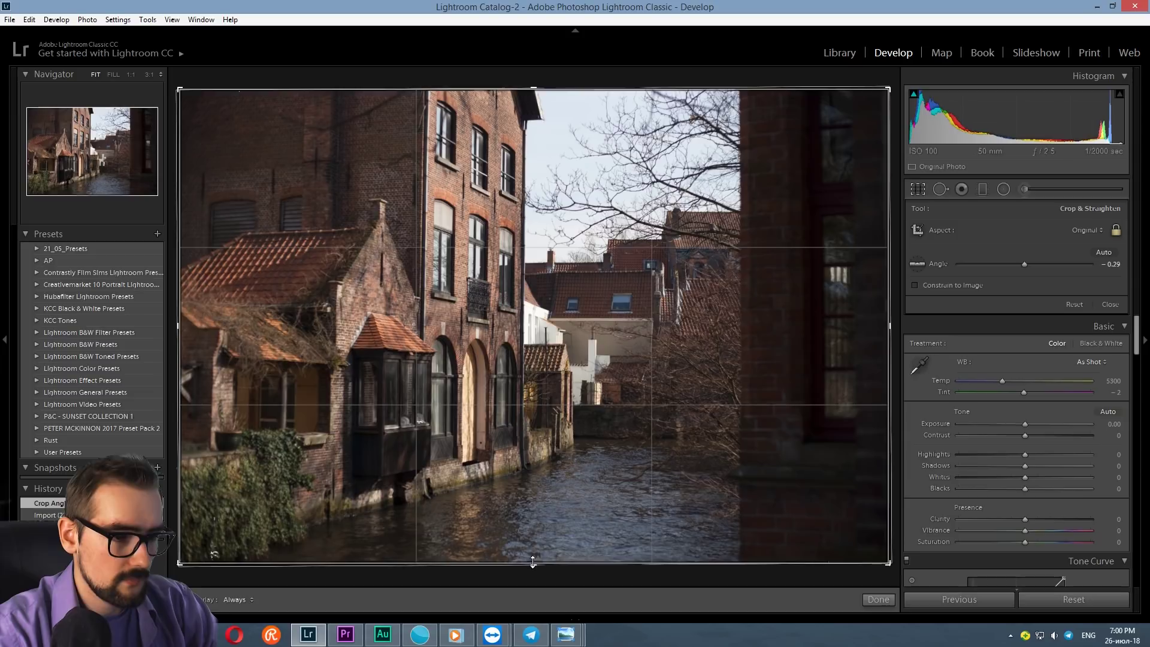
pyautogui.moveTo(532, 560); pyautogui.dragTo(532, 552)
pyautogui.moveTo(591, 380); pyautogui.dragTo(552, 393)
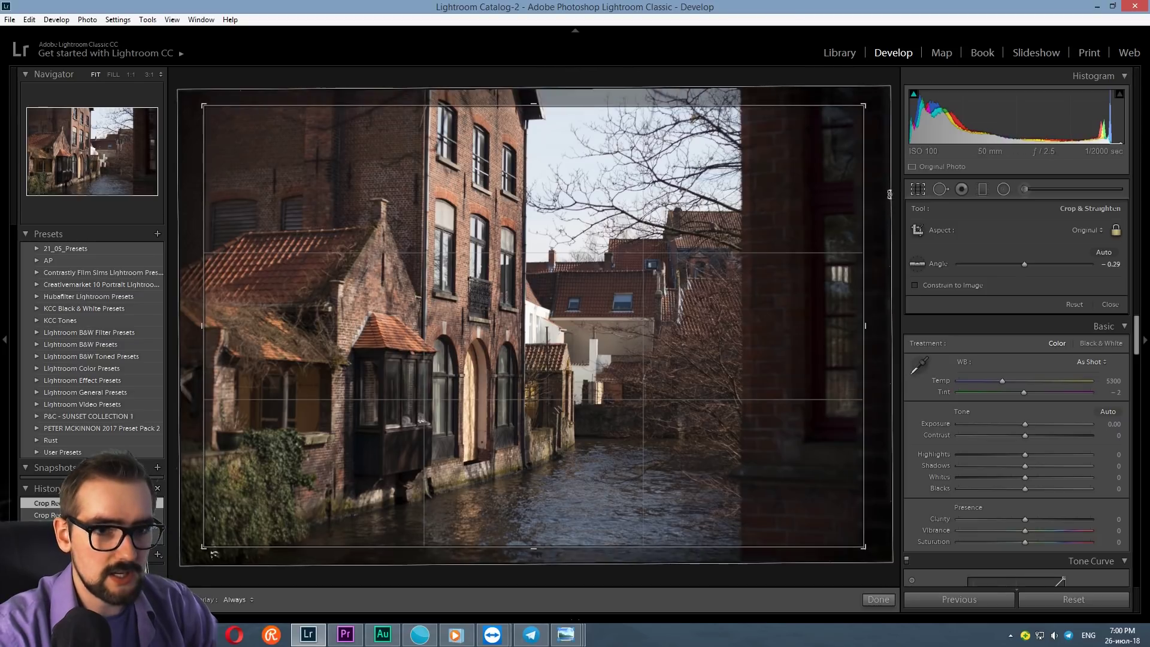
pyautogui.press('Return')
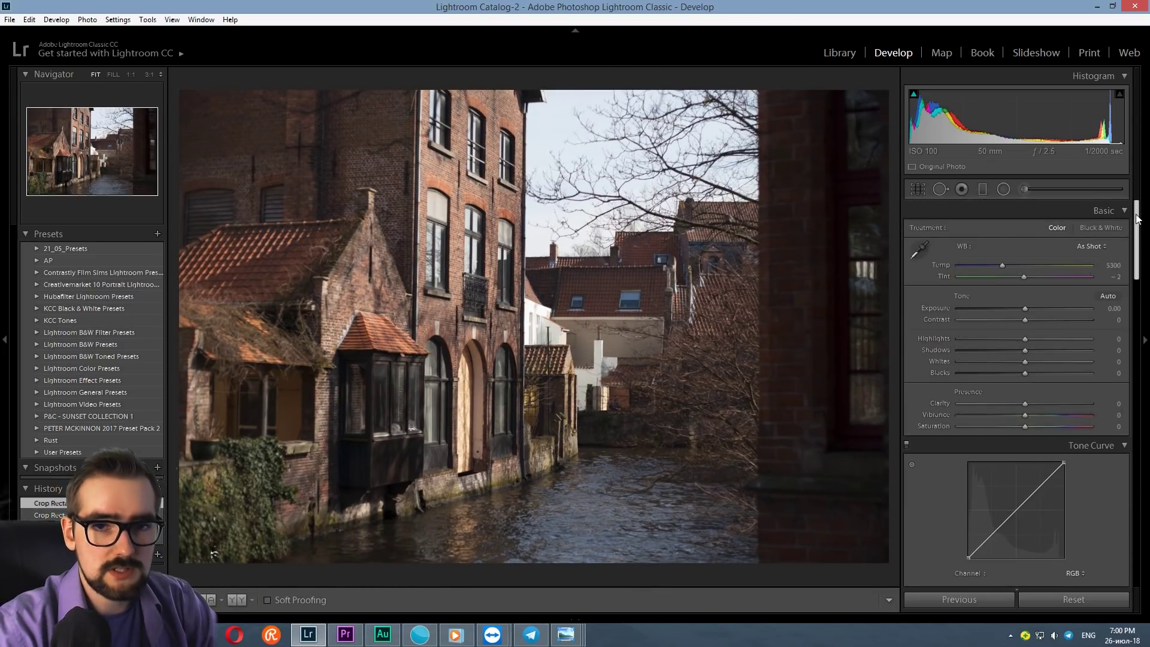
# Step: Set Exposure to +0.20, Contrast to +40 and Highlights to -99 in the Basic panel
pyautogui.scroll(-1, 1138, 221)
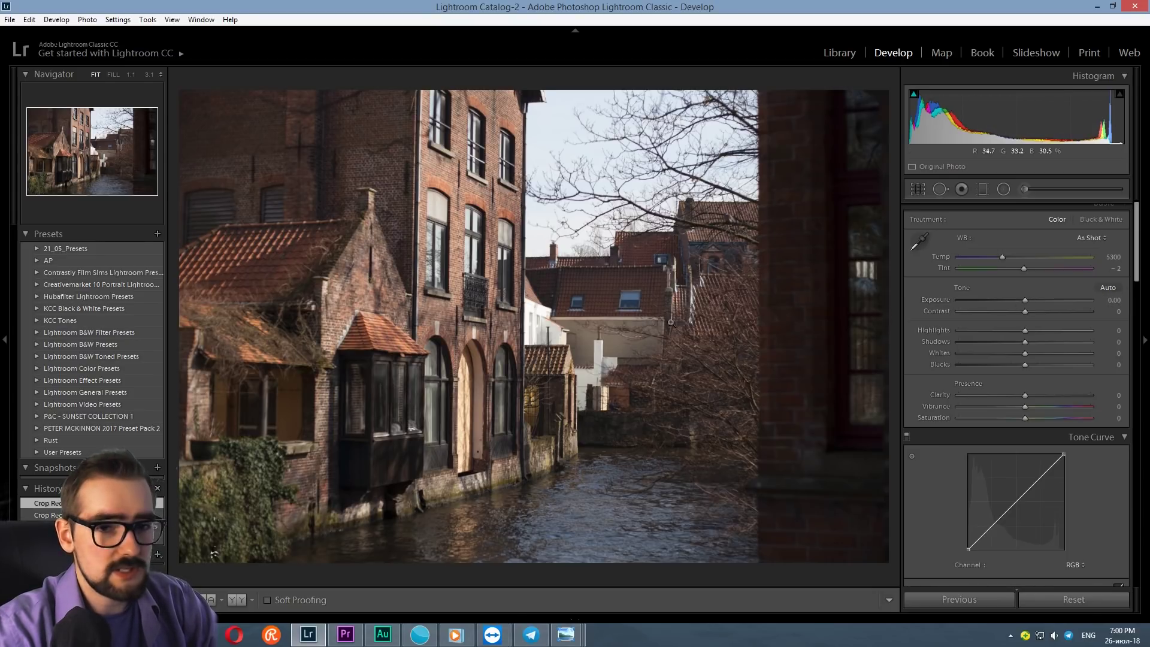
pyautogui.moveTo(1025, 300); pyautogui.dragTo(1027, 300)
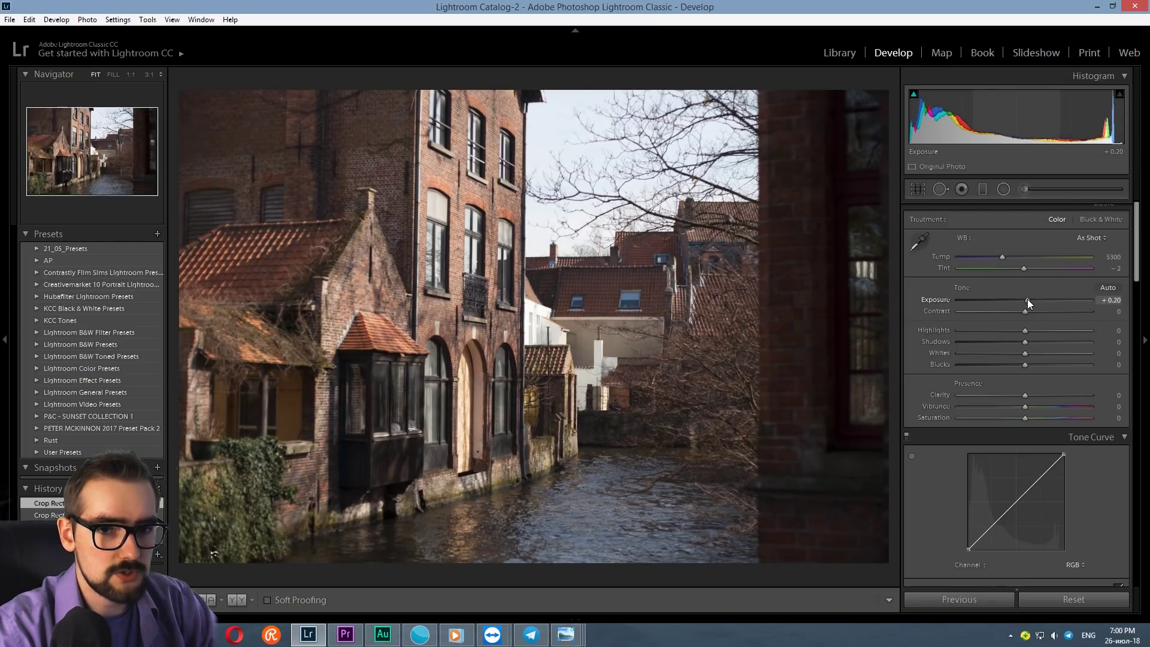
pyautogui.moveTo(1025, 312); pyautogui.dragTo(1048, 311)
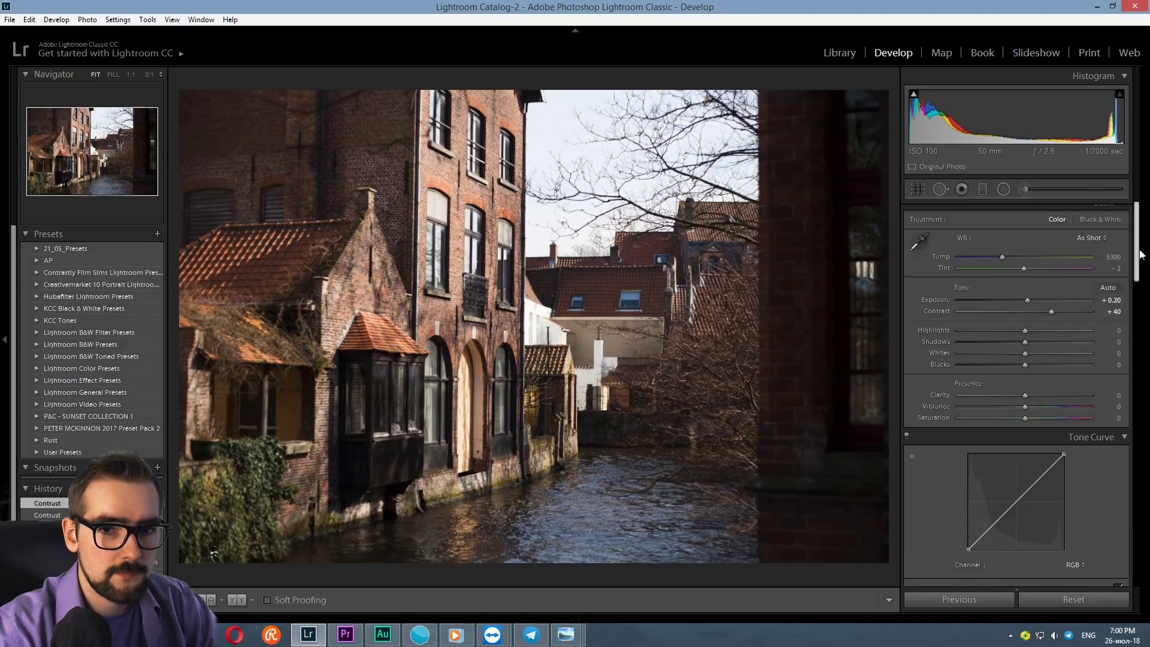
pyautogui.scroll(-2, 1139, 259)
pyautogui.moveTo(1026, 267); pyautogui.dragTo(961, 271)
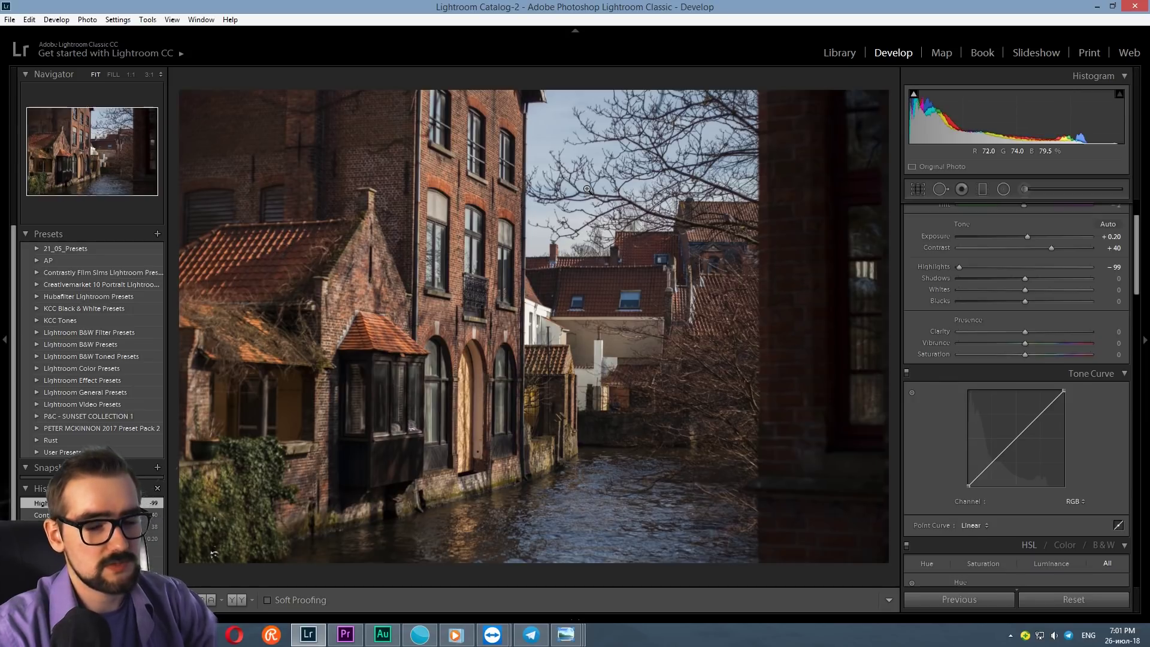
# Step: Set Shadows to +99, Whites to -97 and Blacks to +33 in the Basic panel
pyautogui.moveTo(1026, 278); pyautogui.dragTo(1090, 278)
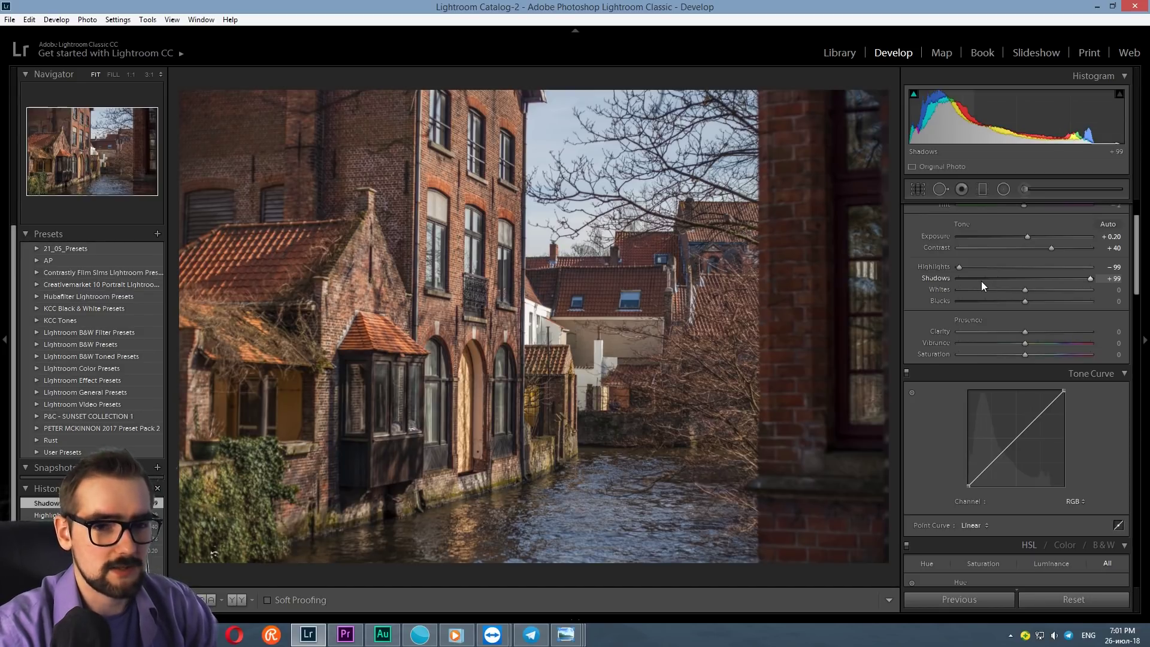
pyautogui.moveTo(1025, 290); pyautogui.dragTo(959, 290)
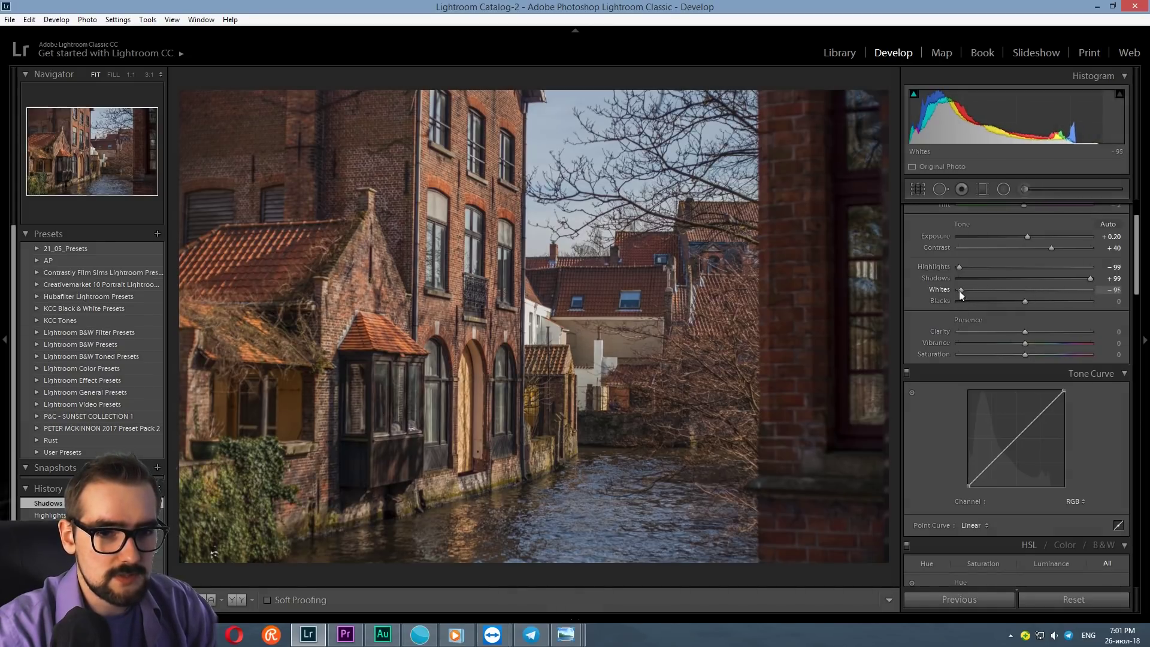
pyautogui.moveTo(1026, 301); pyautogui.dragTo(1047, 301)
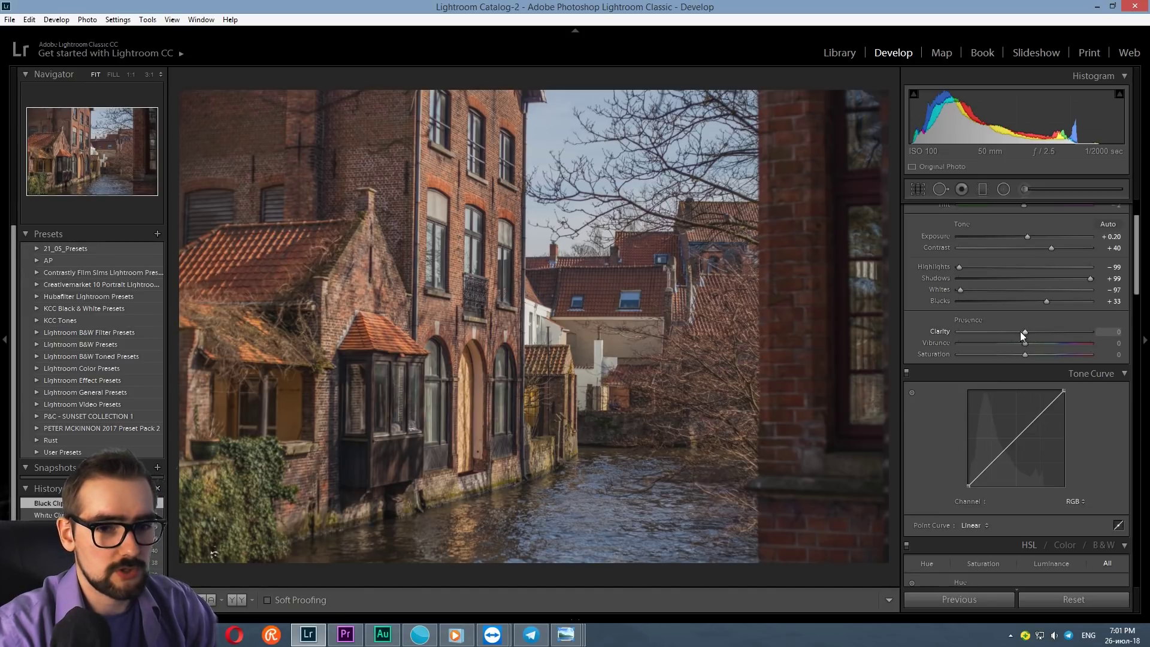
# Step: Test a strong Clarity boost, then settle Clarity at -21 to soften detail
pyautogui.moveTo(1023, 332); pyautogui.dragTo(1087, 333)
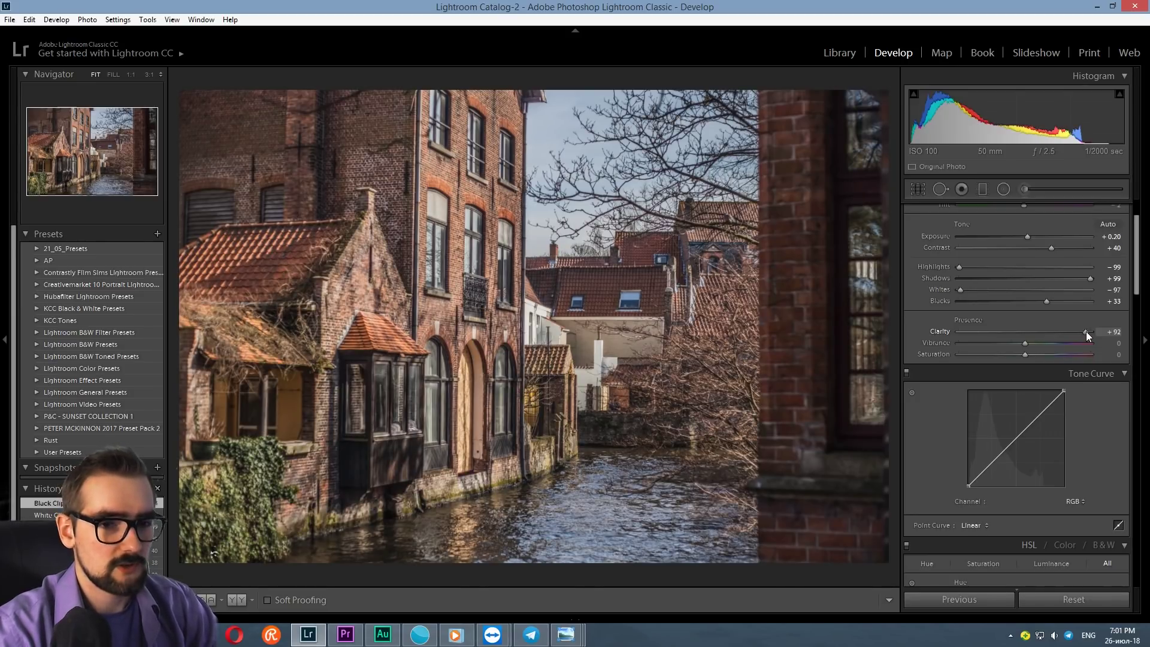
pyautogui.moveTo(1082, 331); pyautogui.dragTo(1016, 332)
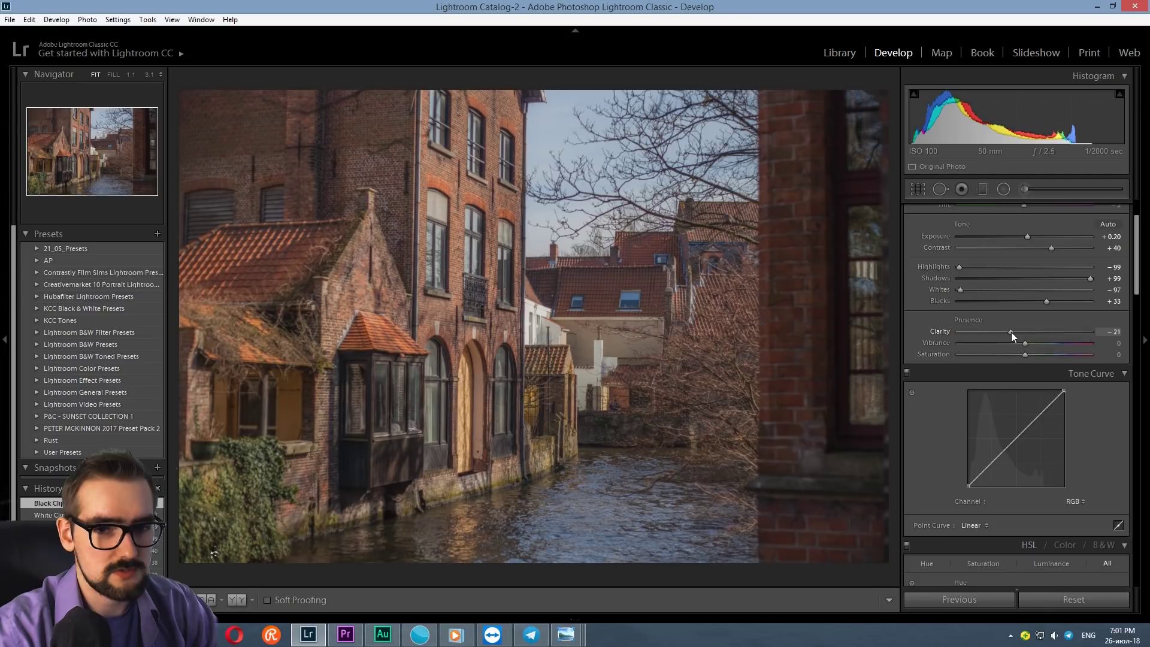
pyautogui.moveTo(1012, 332); pyautogui.dragTo(1012, 332)
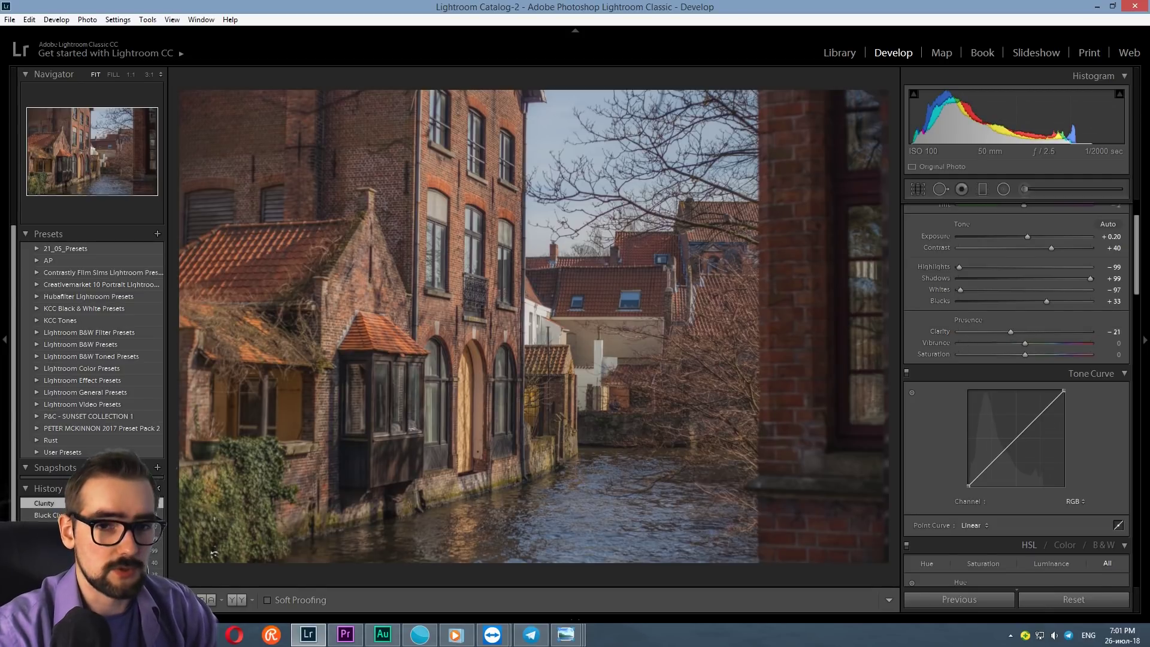
pyautogui.moveTo(1137, 245); pyautogui.dragTo(1136, 319)
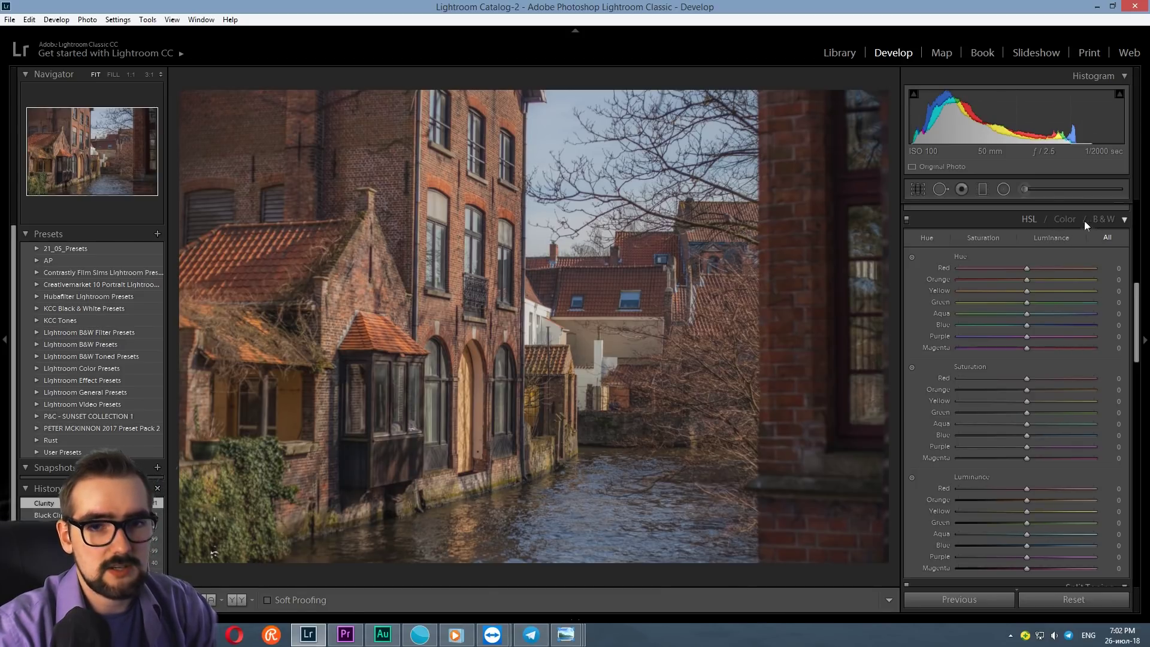
pyautogui.click(1065, 220)
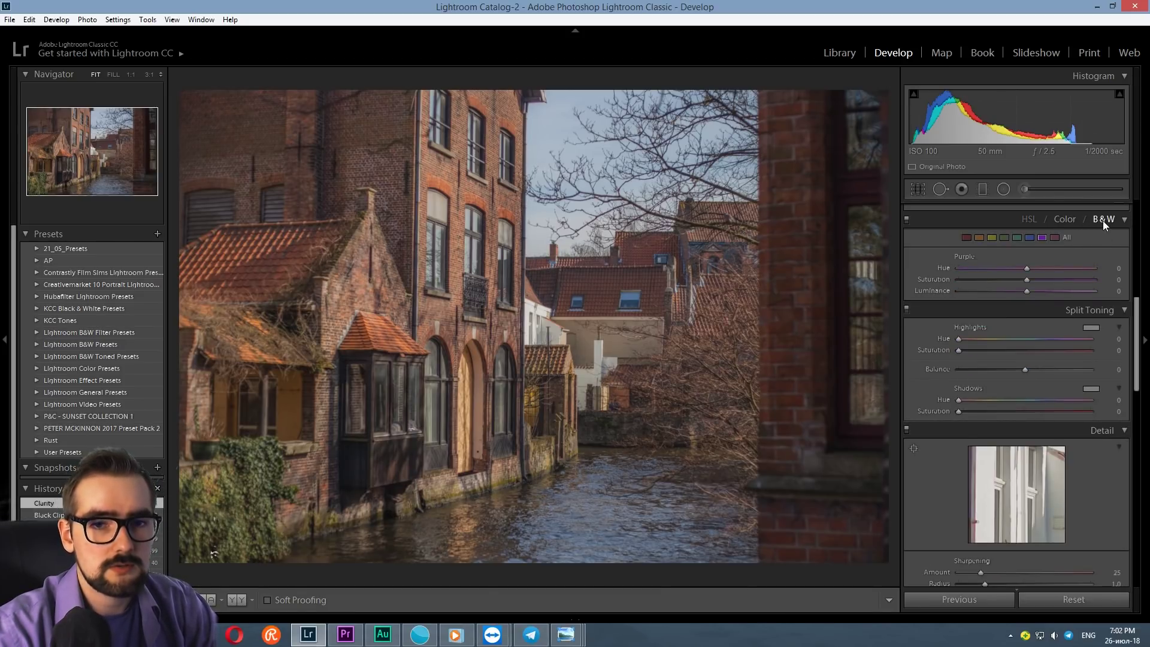
pyautogui.click(1103, 219)
pyautogui.click(1065, 219)
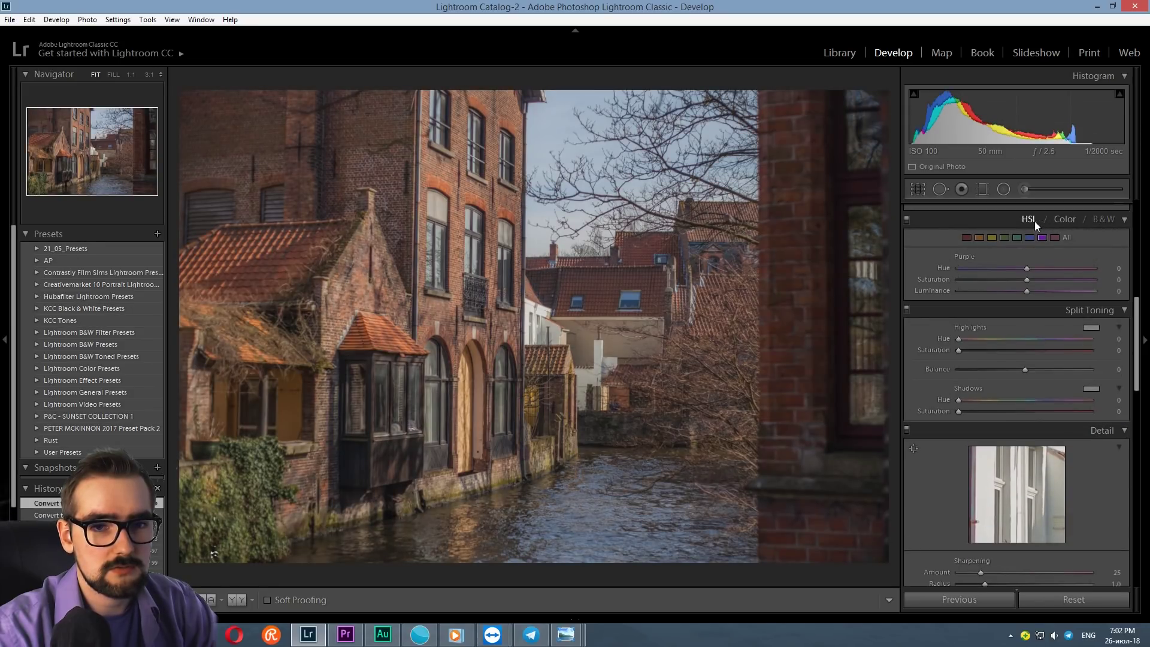
pyautogui.click(1033, 220)
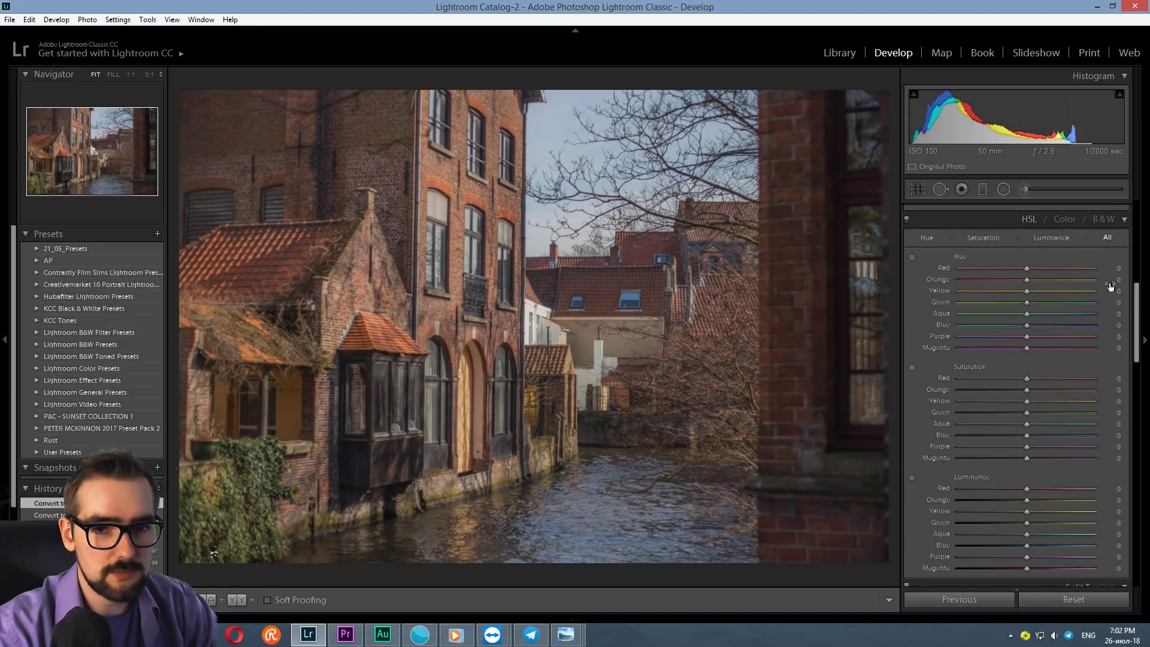
pyautogui.moveTo(1136, 303); pyautogui.dragTo(1133, 308)
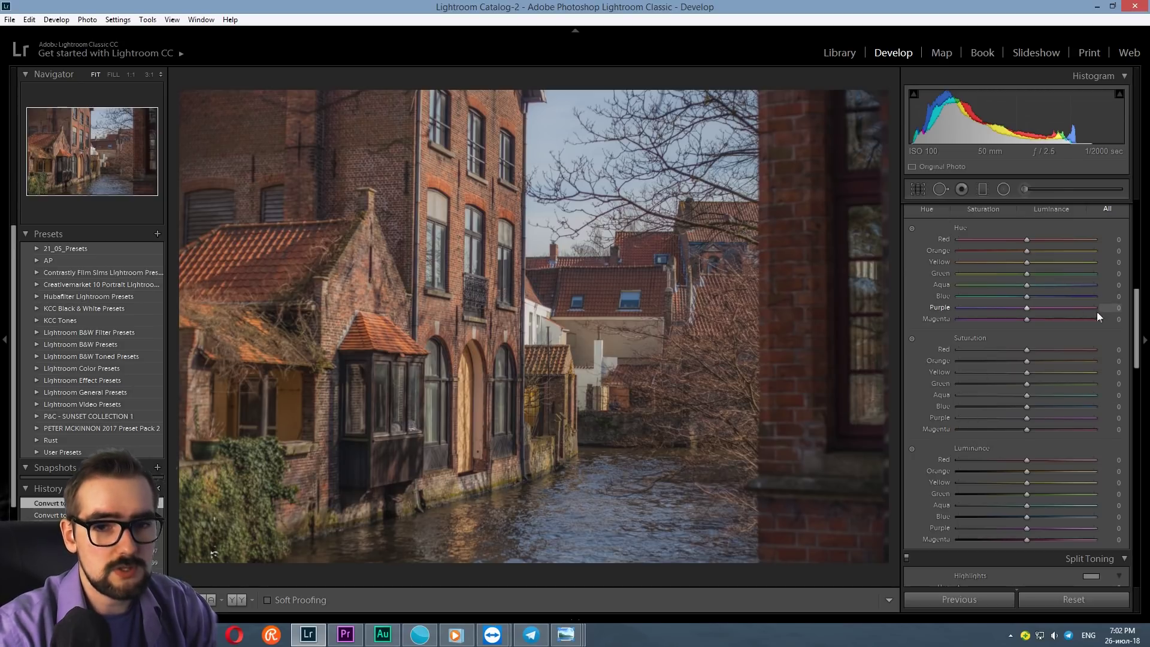
pyautogui.scroll(1, 1140, 318)
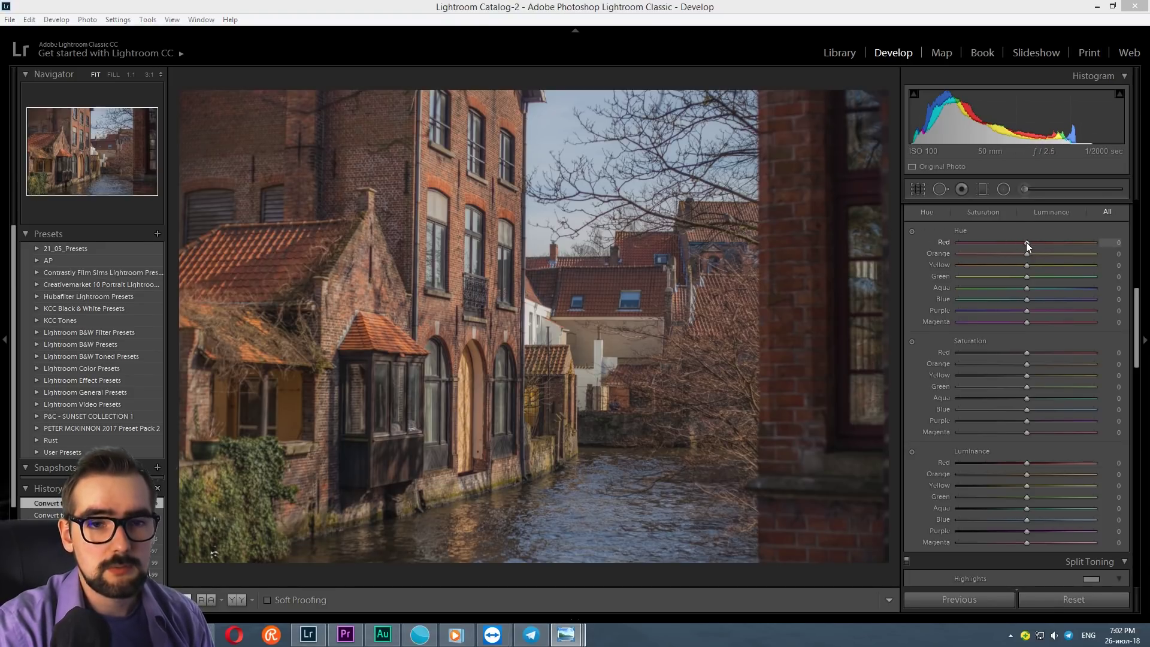
# Step: Shift HSL hues: Red toward orange (+53), Orange to -5, Yellow to -77, Green slightly toward yellow
pyautogui.moveTo(1026, 242); pyautogui.dragTo(1049, 242)
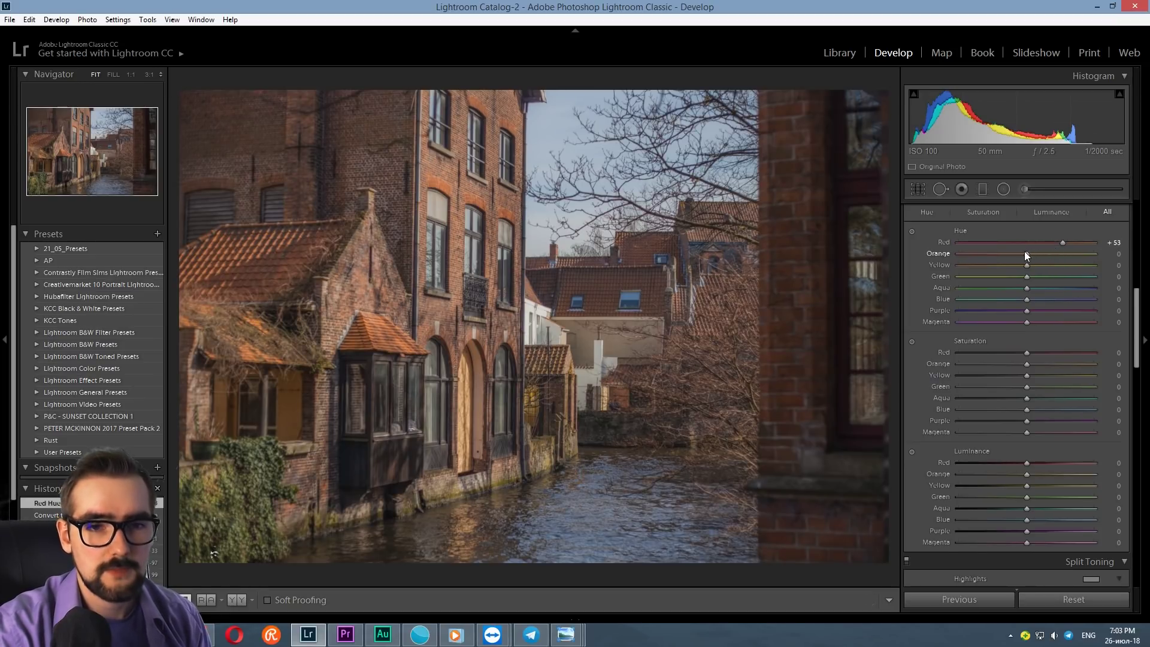
pyautogui.moveTo(1027, 254); pyautogui.dragTo(1014, 254)
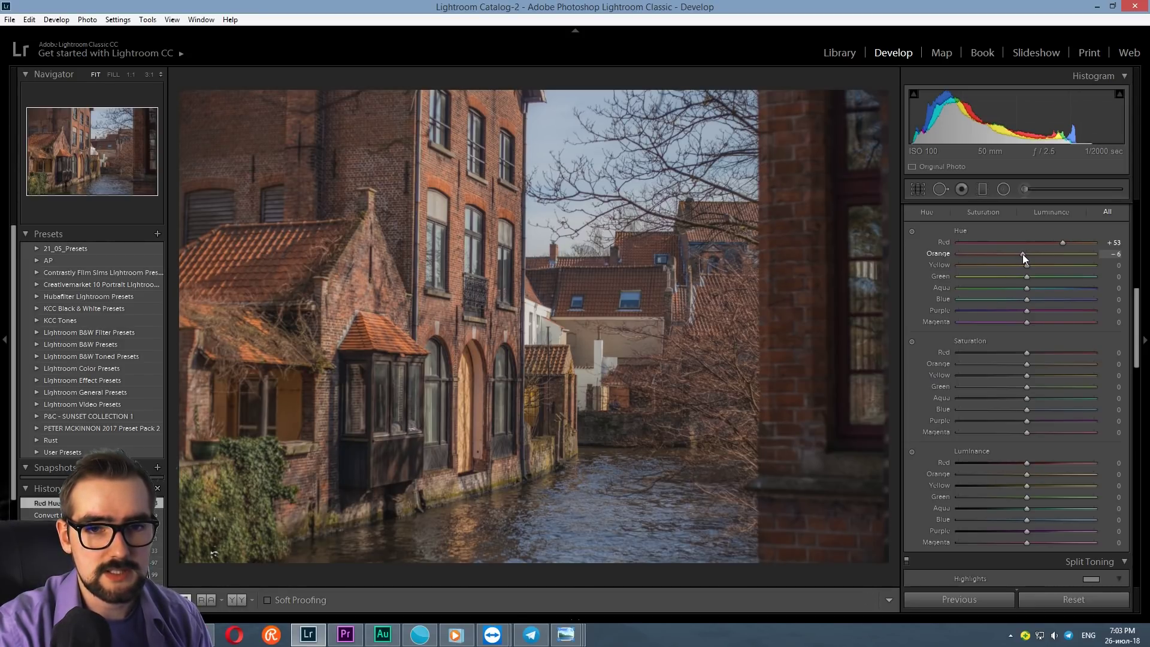
pyautogui.moveTo(1024, 259); pyautogui.dragTo(1024, 259)
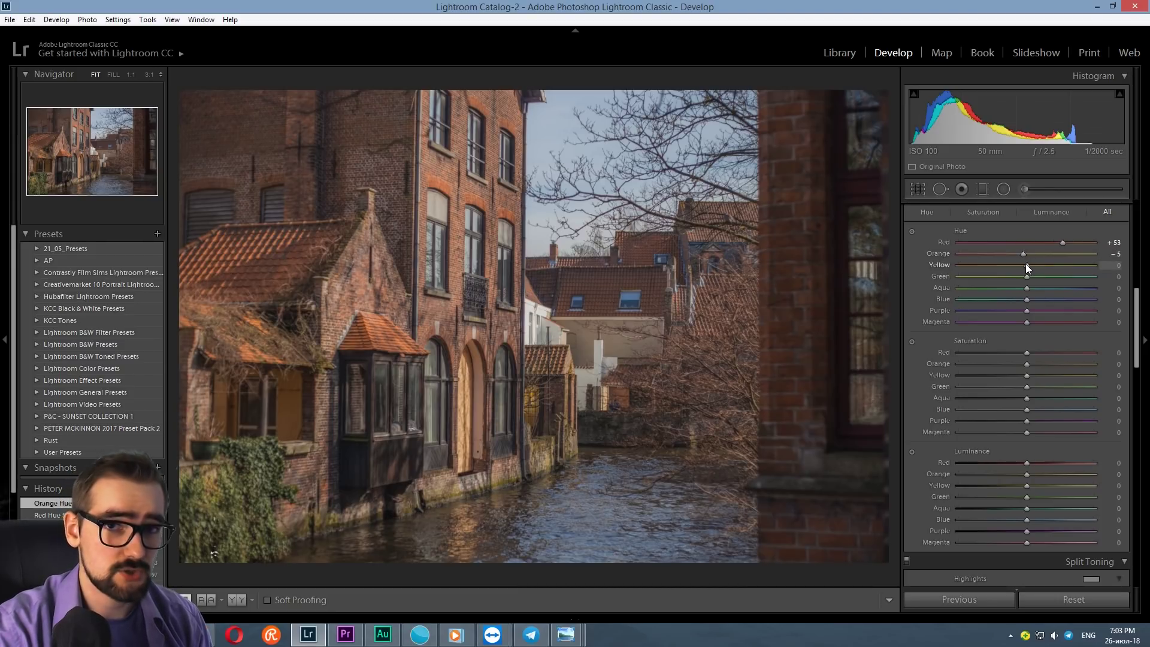
pyautogui.moveTo(1027, 265); pyautogui.dragTo(977, 266)
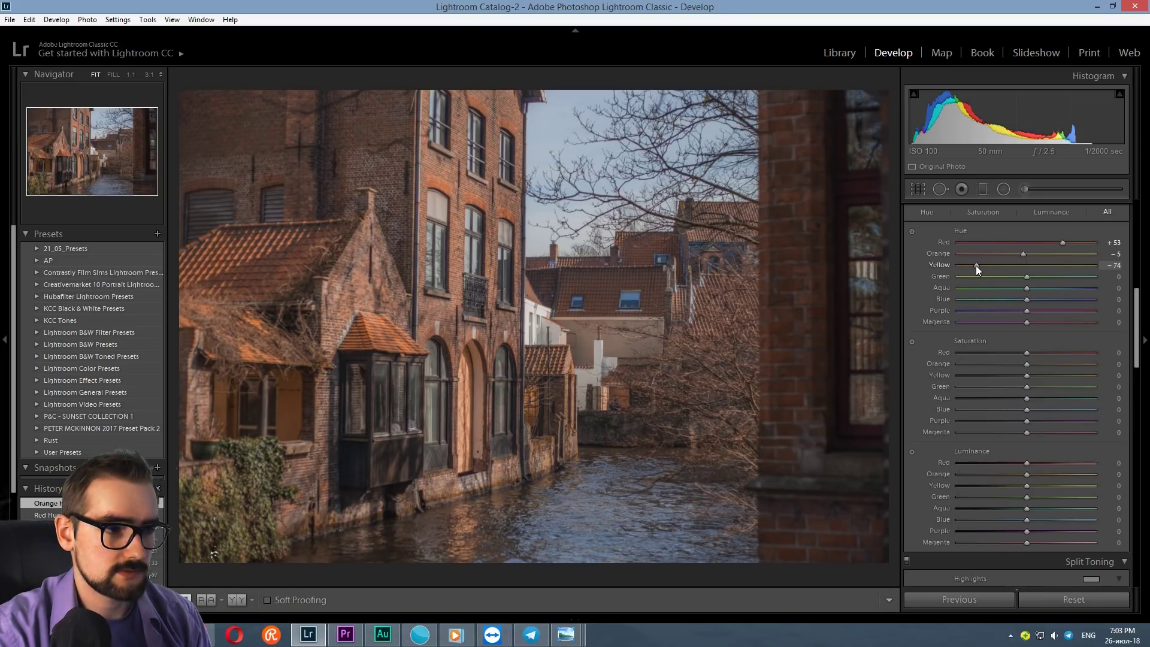
pyautogui.moveTo(976, 264); pyautogui.dragTo(974, 265)
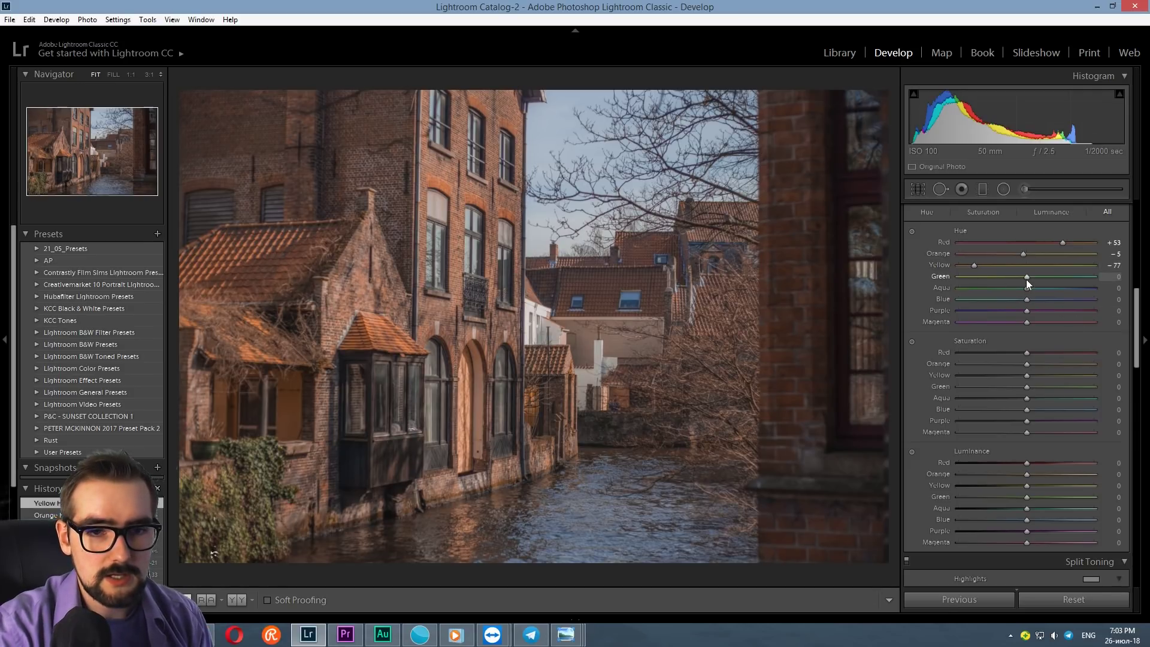
pyautogui.moveTo(1027, 282); pyautogui.dragTo(1022, 278)
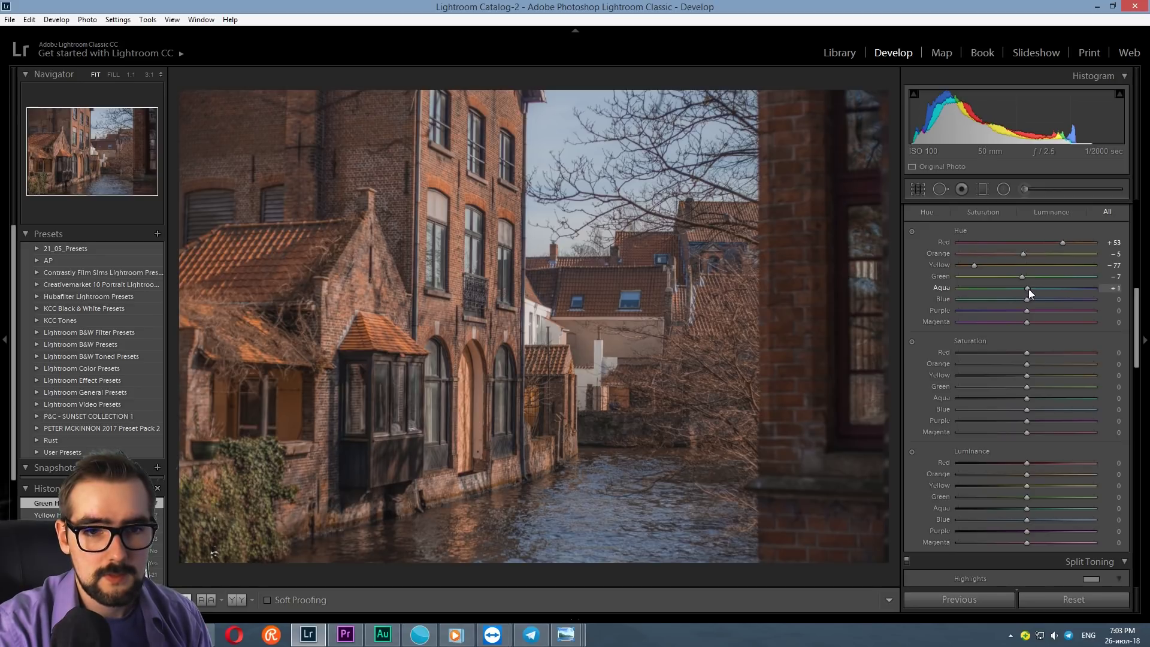
# Step: Set the Aqua hue to +10 and the Blue hue to -2
pyautogui.moveTo(1029, 289); pyautogui.dragTo(1034, 288)
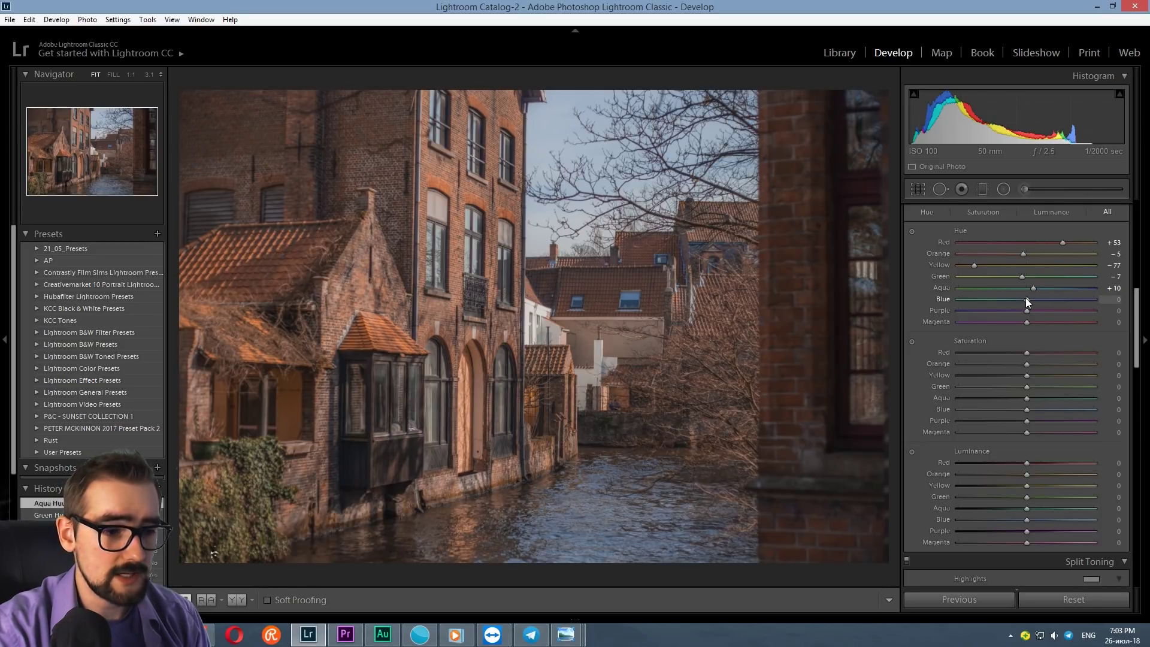
pyautogui.moveTo(1027, 299); pyautogui.dragTo(1021, 299)
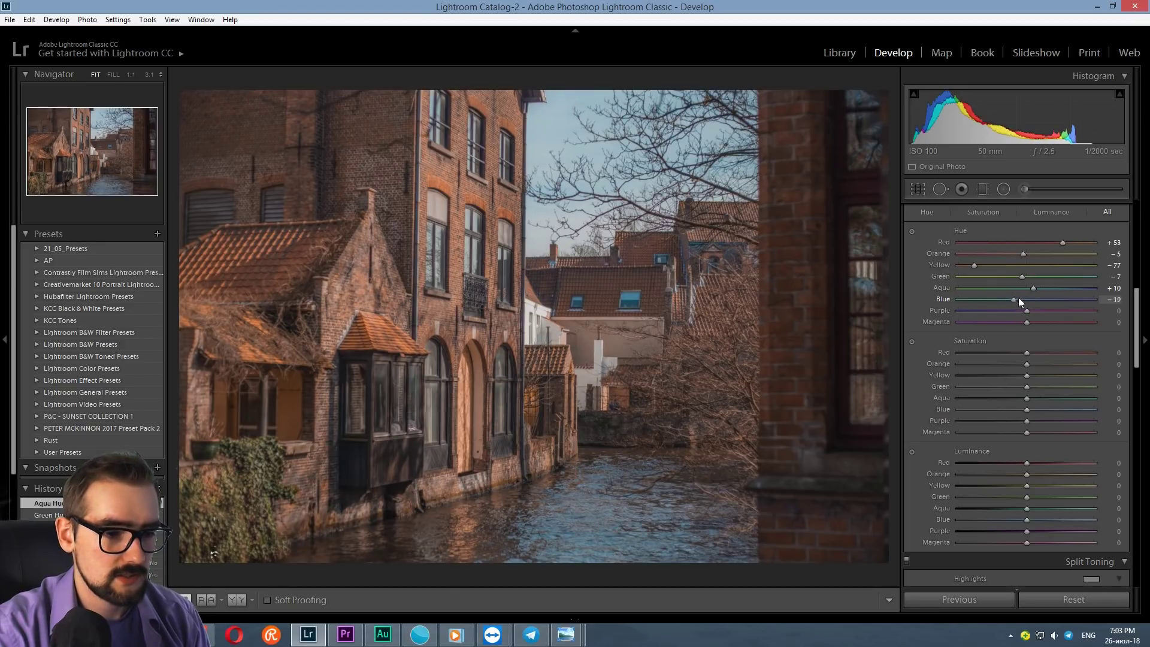
pyautogui.moveTo(1021, 299); pyautogui.dragTo(1024, 297)
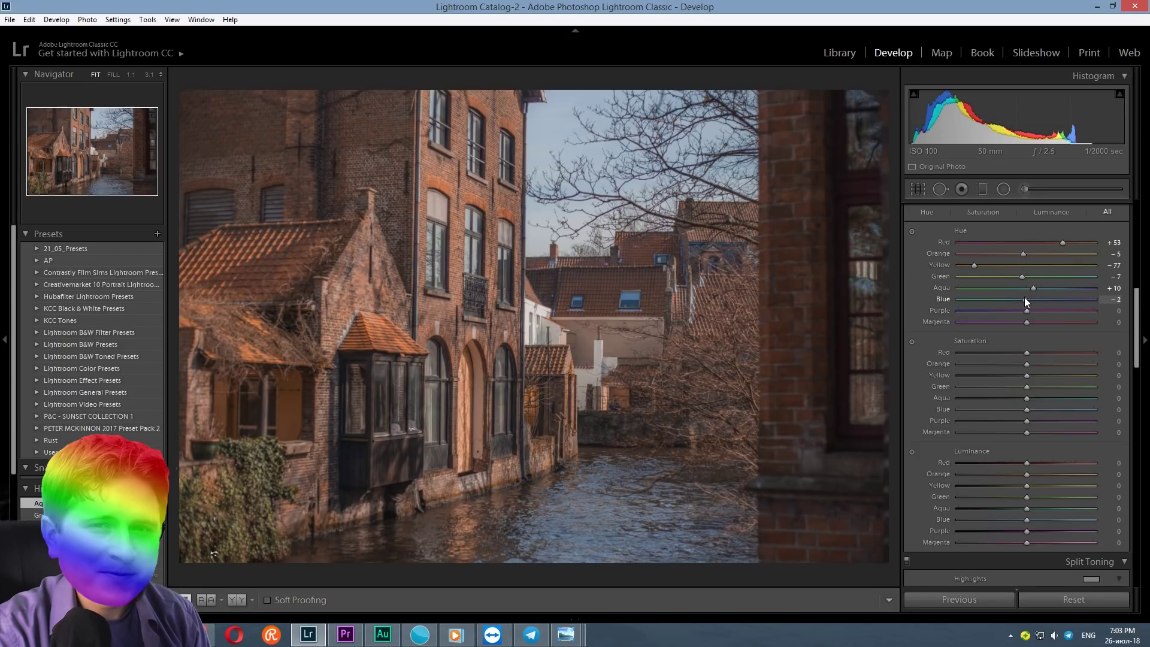
pyautogui.moveTo(1025, 298); pyautogui.dragTo(1037, 322)
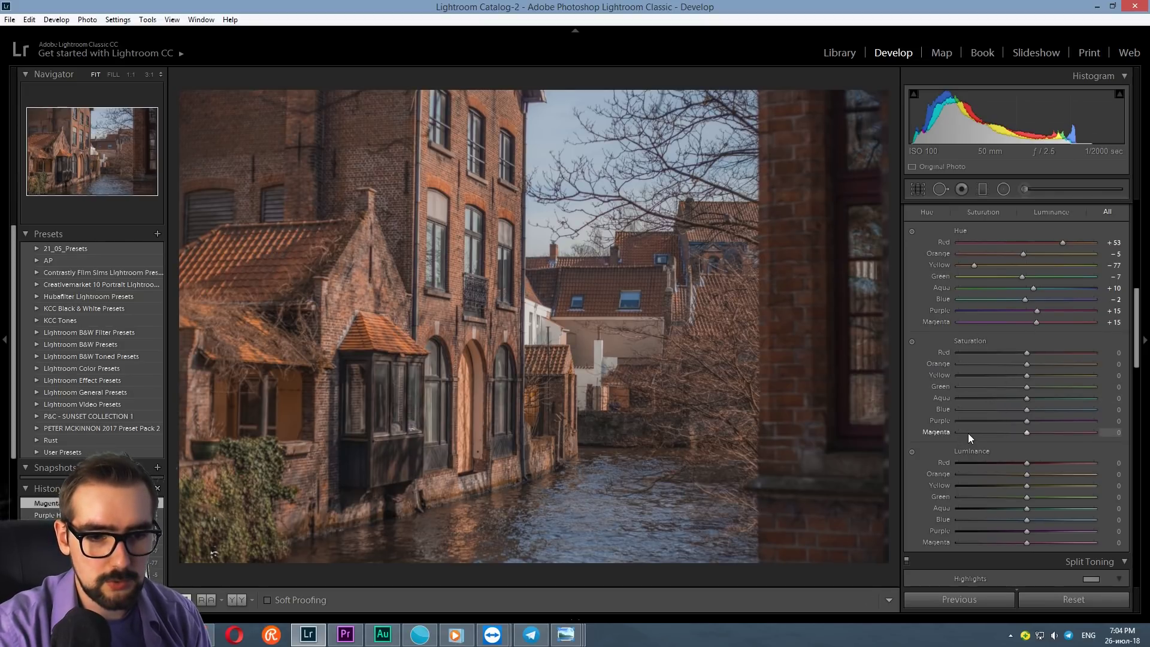
# Step: Fully desaturate Magenta to -100 and cut Red saturation to -38
pyautogui.moveTo(969, 433); pyautogui.dragTo(891, 429)
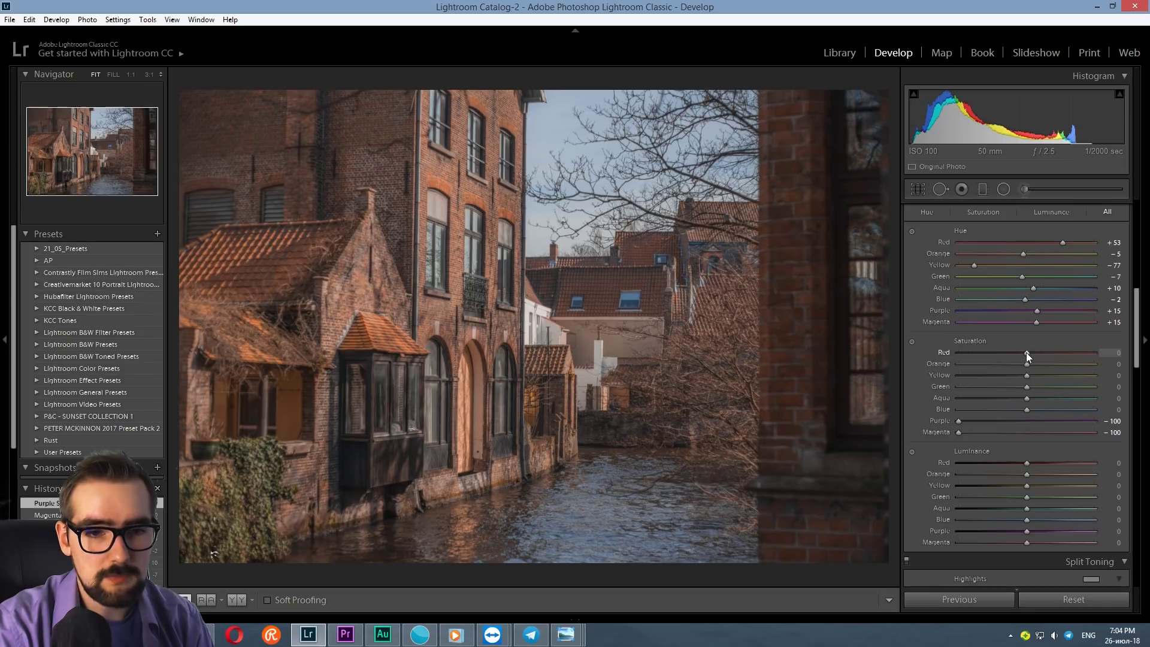
pyautogui.moveTo(1026, 354); pyautogui.dragTo(1016, 354)
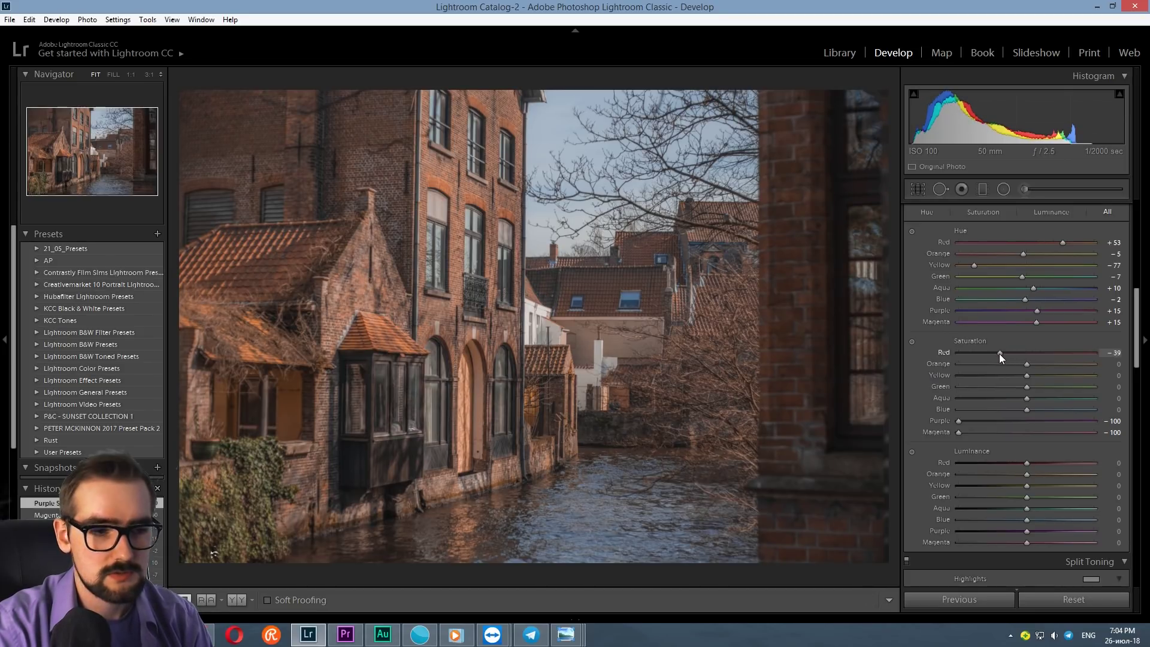
pyautogui.moveTo(1000, 354); pyautogui.dragTo(1001, 364)
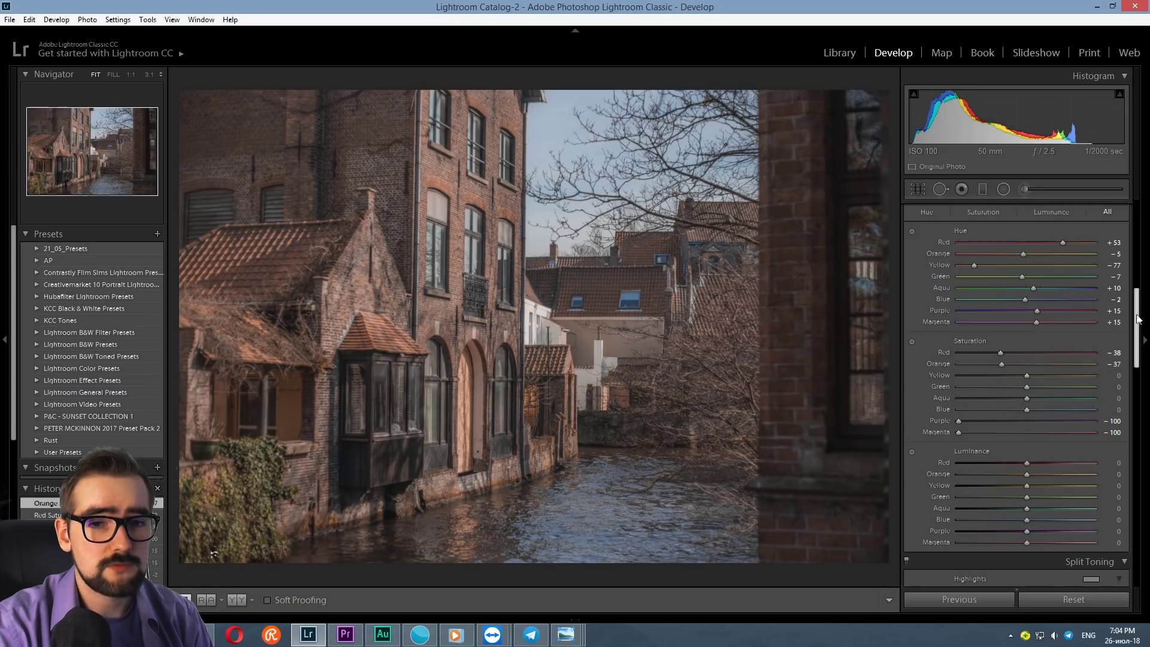
pyautogui.scroll(5, 1029, 358)
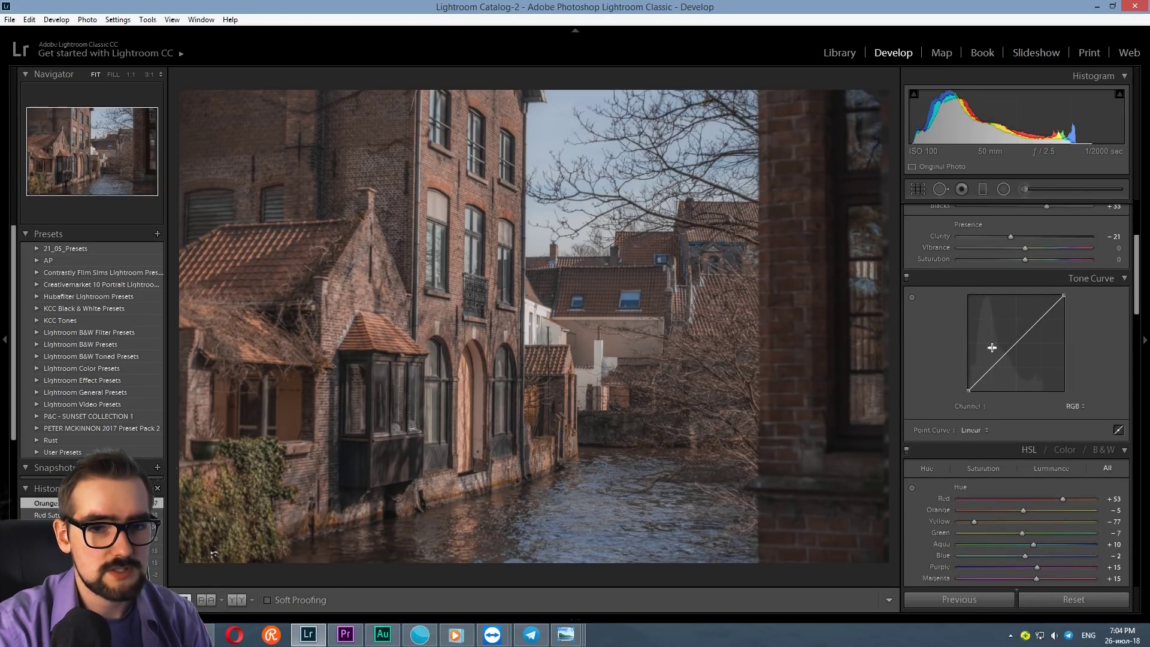
pyautogui.moveTo(1138, 251); pyautogui.dragTo(1137, 310)
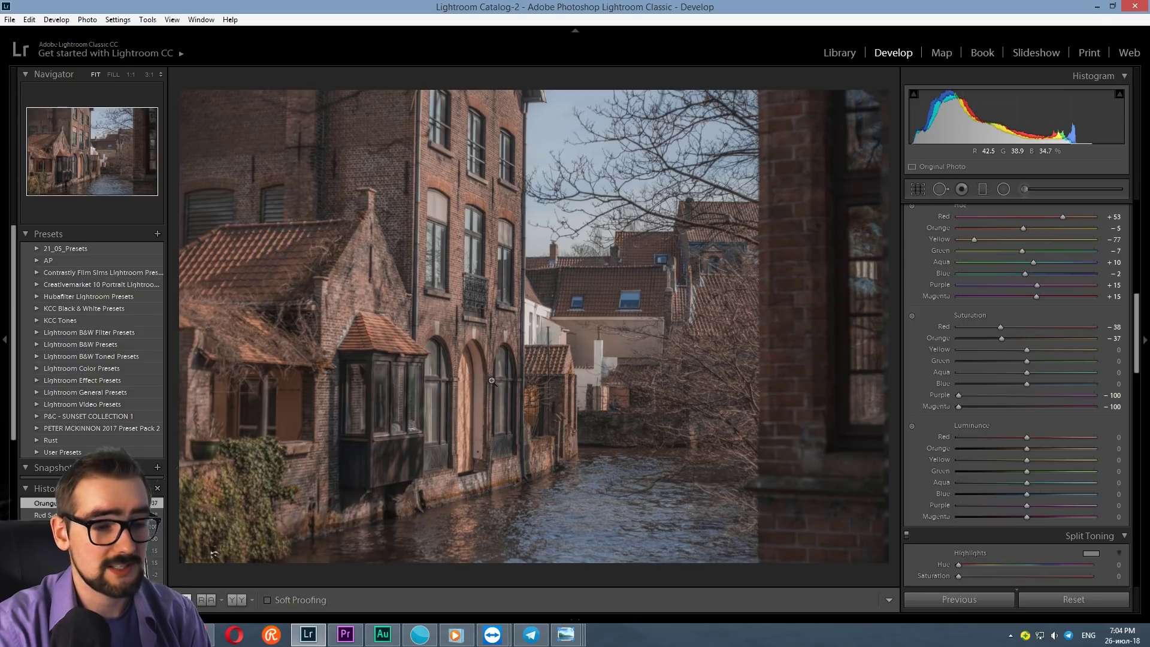
pyautogui.moveTo(1139, 318)
pyautogui.mouseDown()
pyautogui.moveTo(1134, 238)
pyautogui.moveTo(1127, 329)
pyautogui.mouseUp()
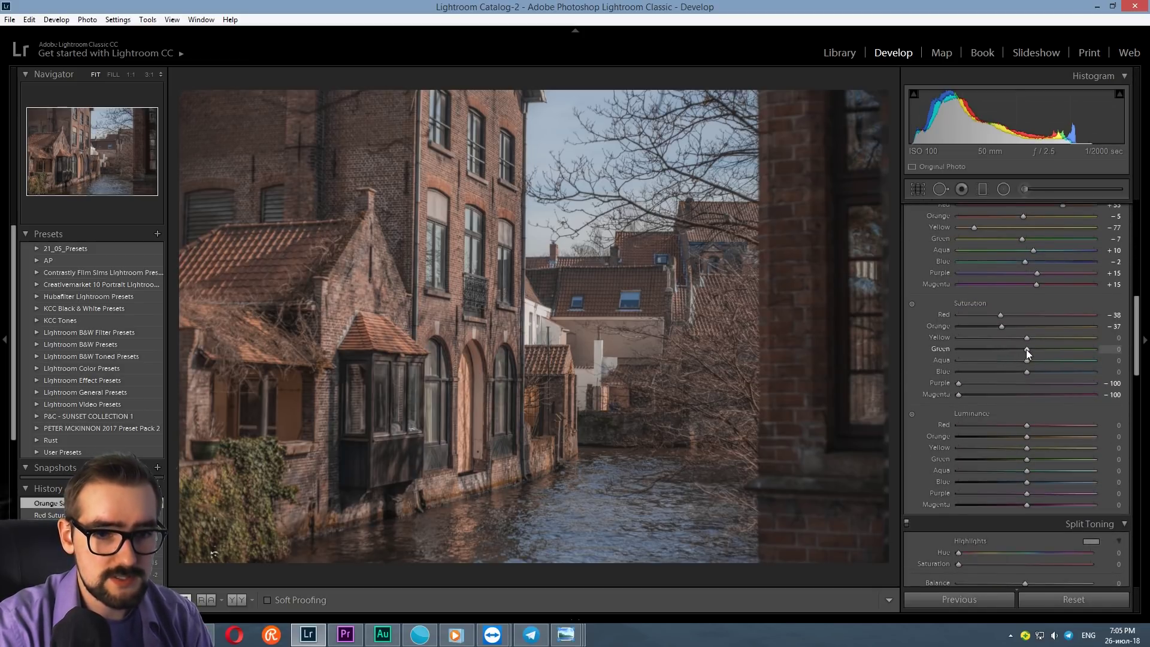
# Step: Desaturate Green to -77 and Blue to -73
pyautogui.moveTo(1027, 350); pyautogui.dragTo(973, 350)
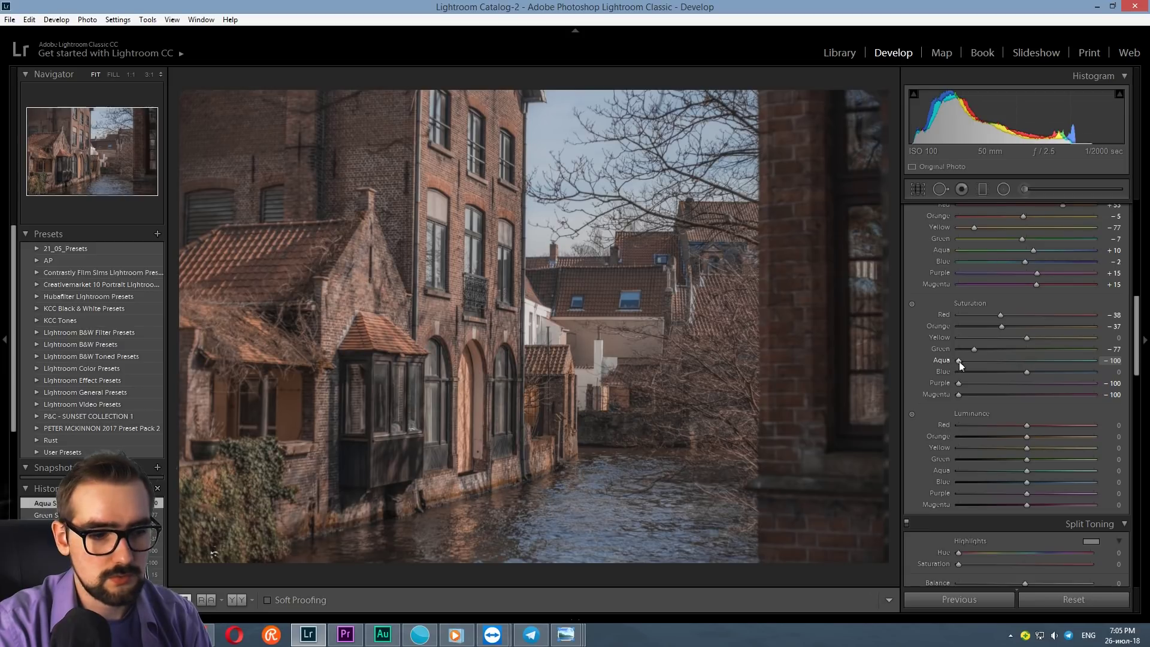
pyautogui.moveTo(1026, 372); pyautogui.dragTo(977, 372)
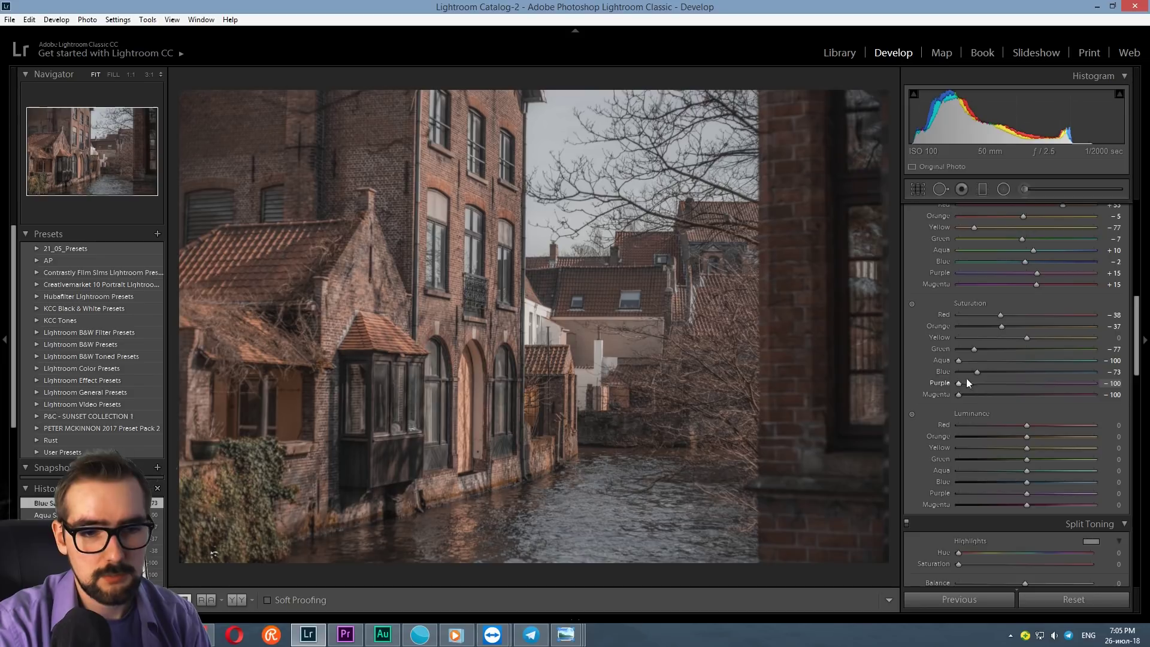
pyautogui.moveTo(1140, 324); pyautogui.dragTo(1141, 334)
pyautogui.scroll(-1, 1140, 334)
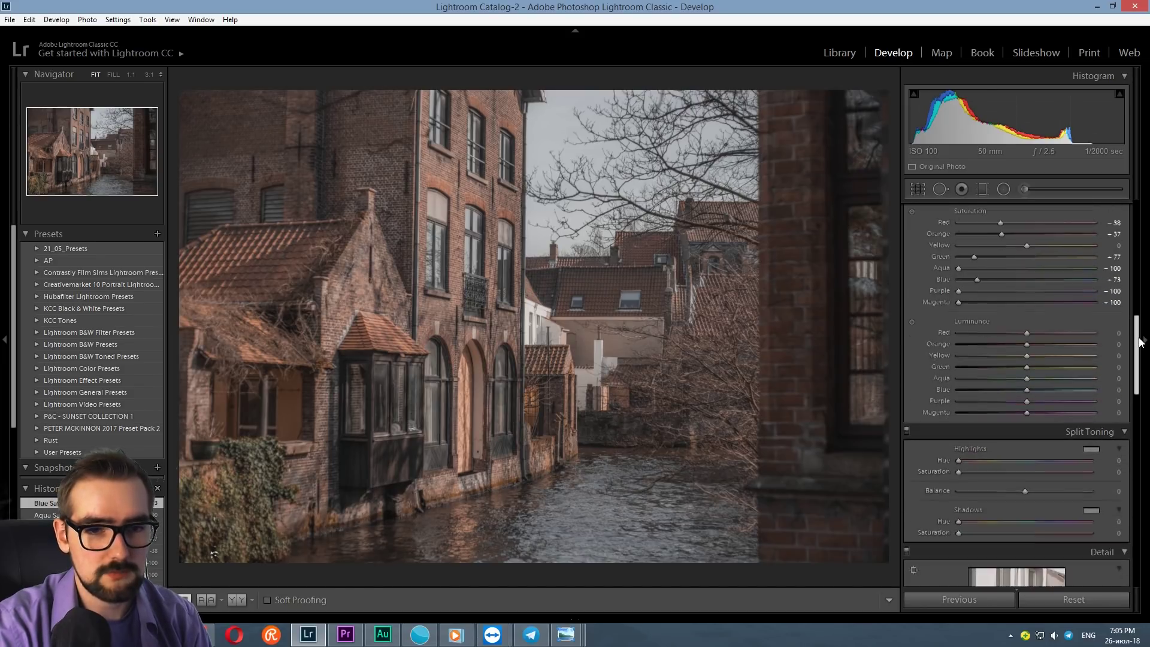
pyautogui.scroll(-1, 1140, 334)
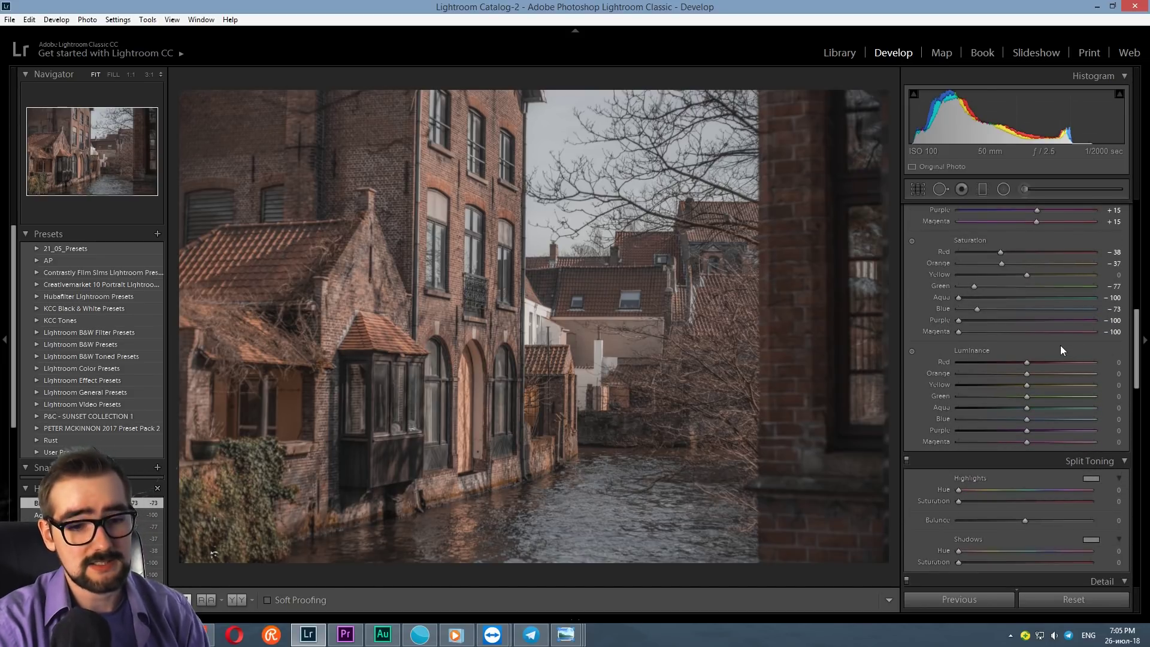
# Step: Set HSL luminance: Red -16, Aqua +15, Blue -10 and Purple -10
pyautogui.moveTo(1027, 362); pyautogui.dragTo(1018, 362)
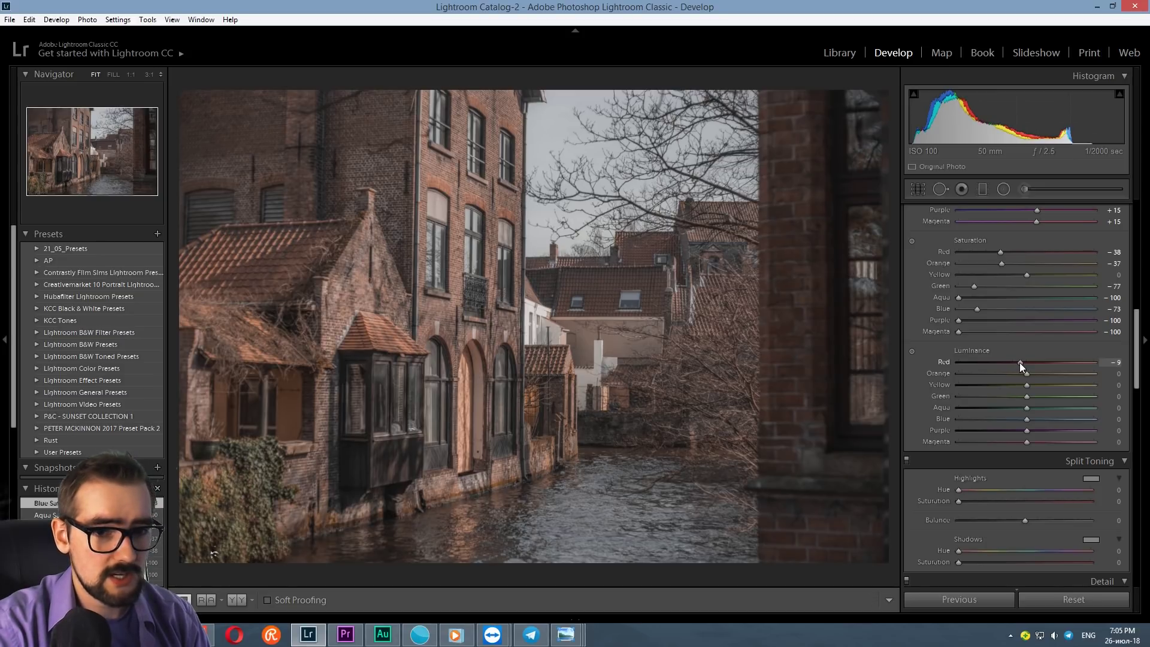
pyautogui.moveTo(1019, 361); pyautogui.dragTo(1018, 362)
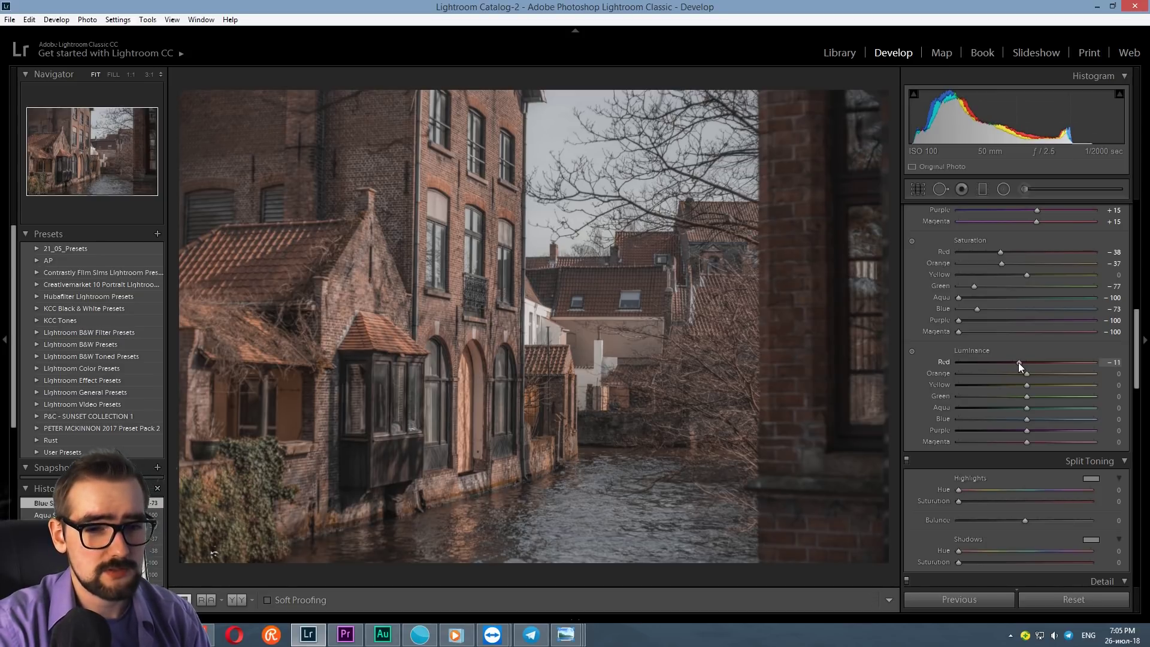
pyautogui.moveTo(1019, 363); pyautogui.dragTo(1016, 363)
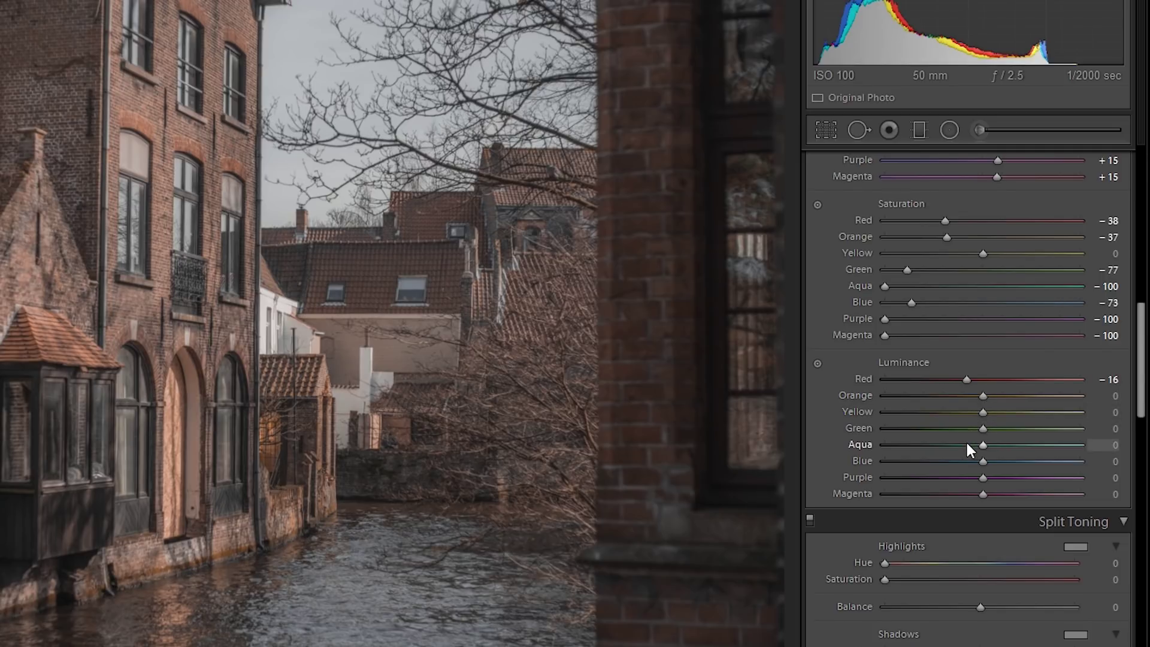
pyautogui.moveTo(992, 445); pyautogui.dragTo(997, 445)
pyautogui.click(975, 461)
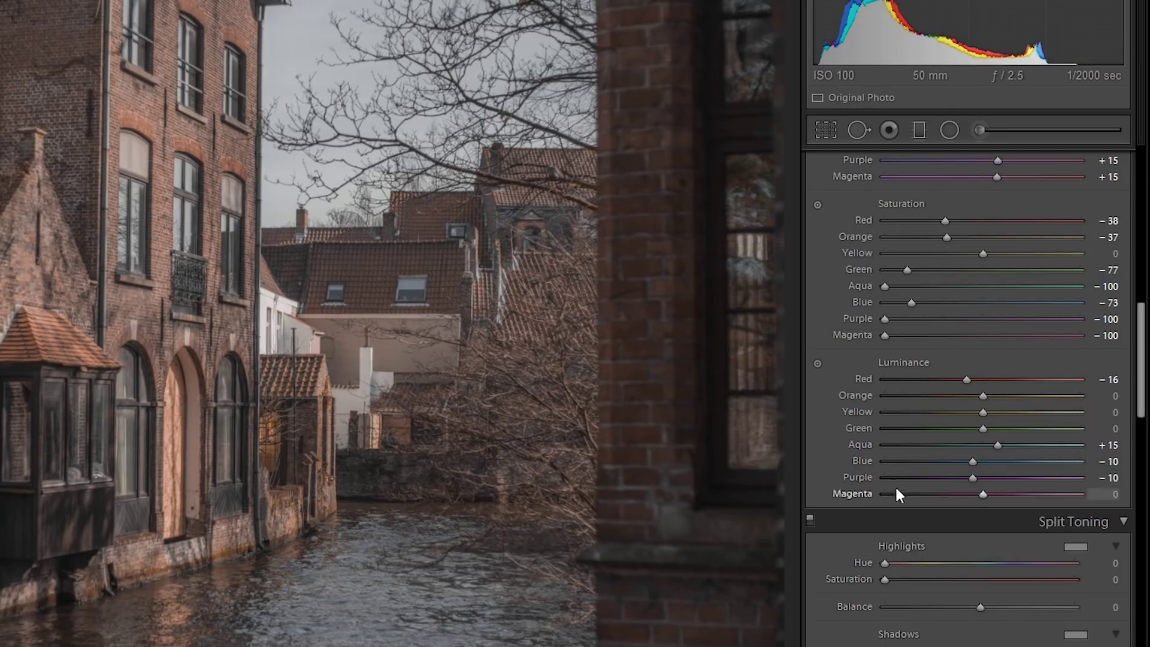
pyautogui.scroll(-1, 978, 491)
# Step: Set Sharpening Amount to 7 and inspect the rooftops at 1:1 zoom
pyautogui.scroll(-5, 978, 491)
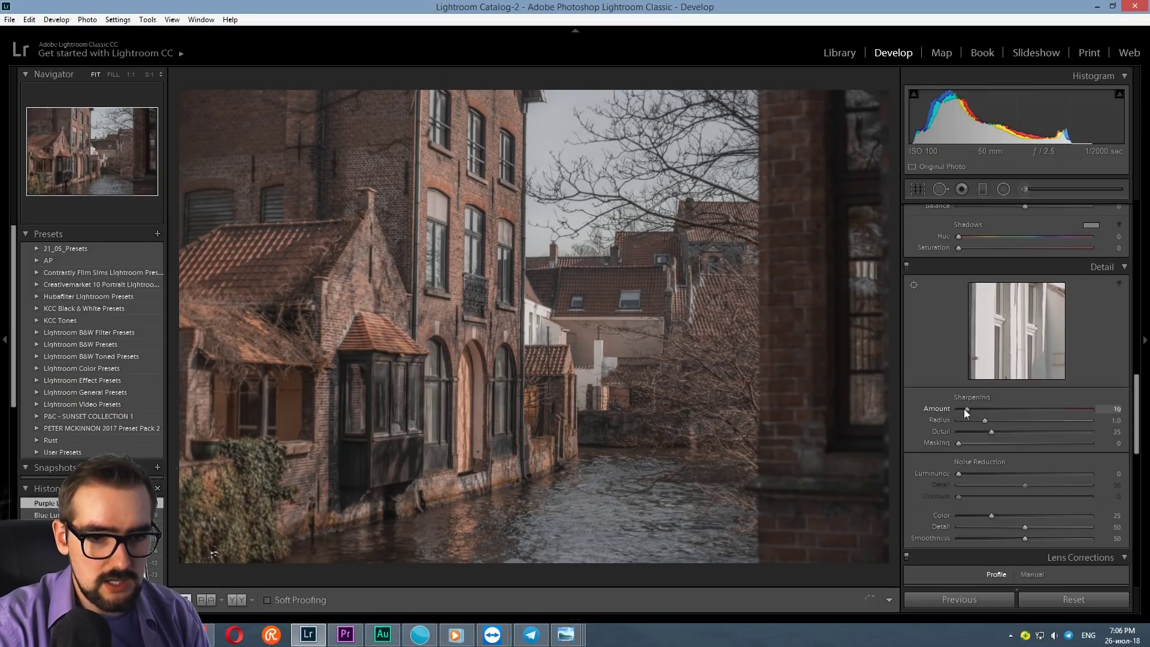
pyautogui.moveTo(959, 409); pyautogui.dragTo(963, 408)
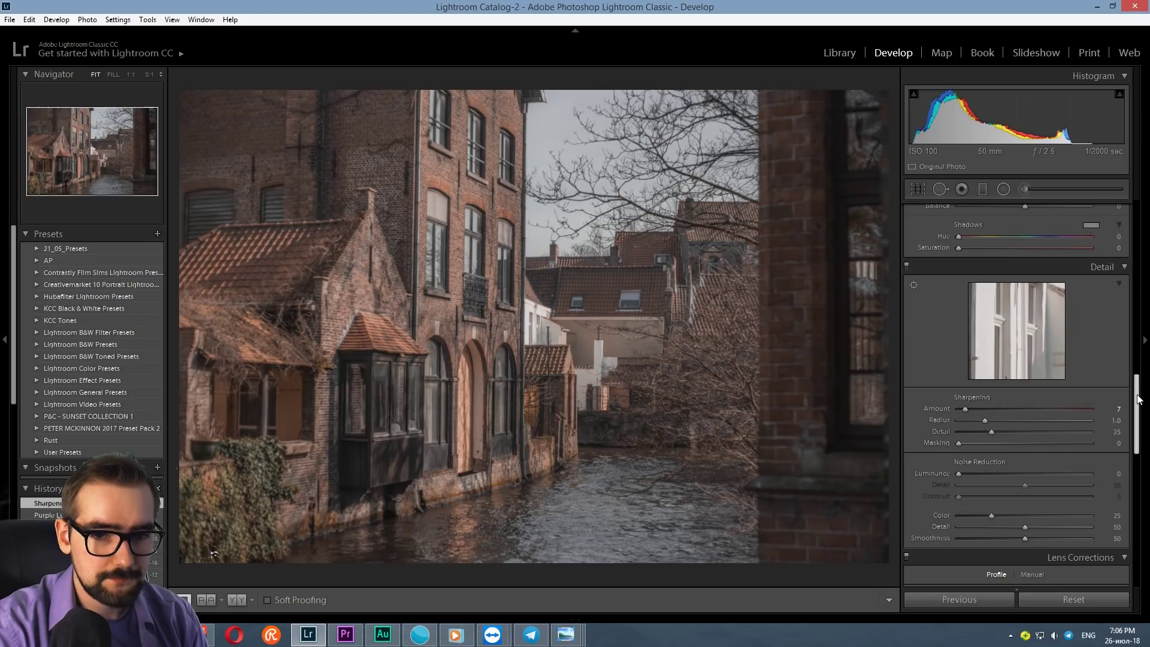
pyautogui.moveTo(1136, 396); pyautogui.dragTo(1136, 413)
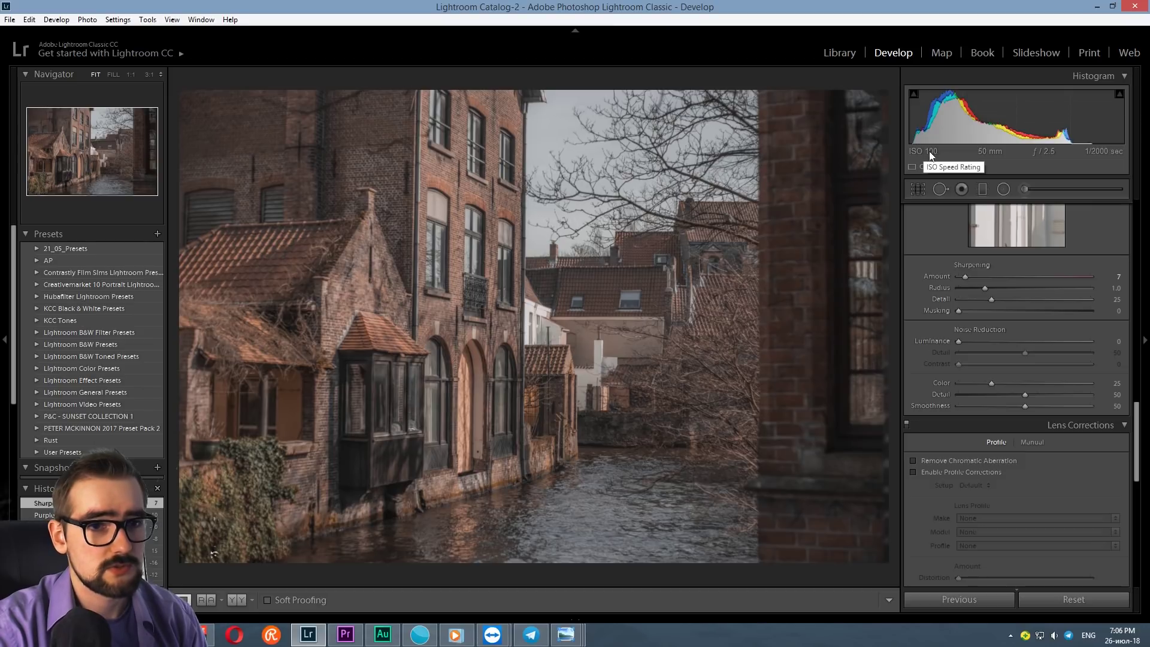
pyautogui.moveTo(593, 411); pyautogui.dragTo(675, 270)
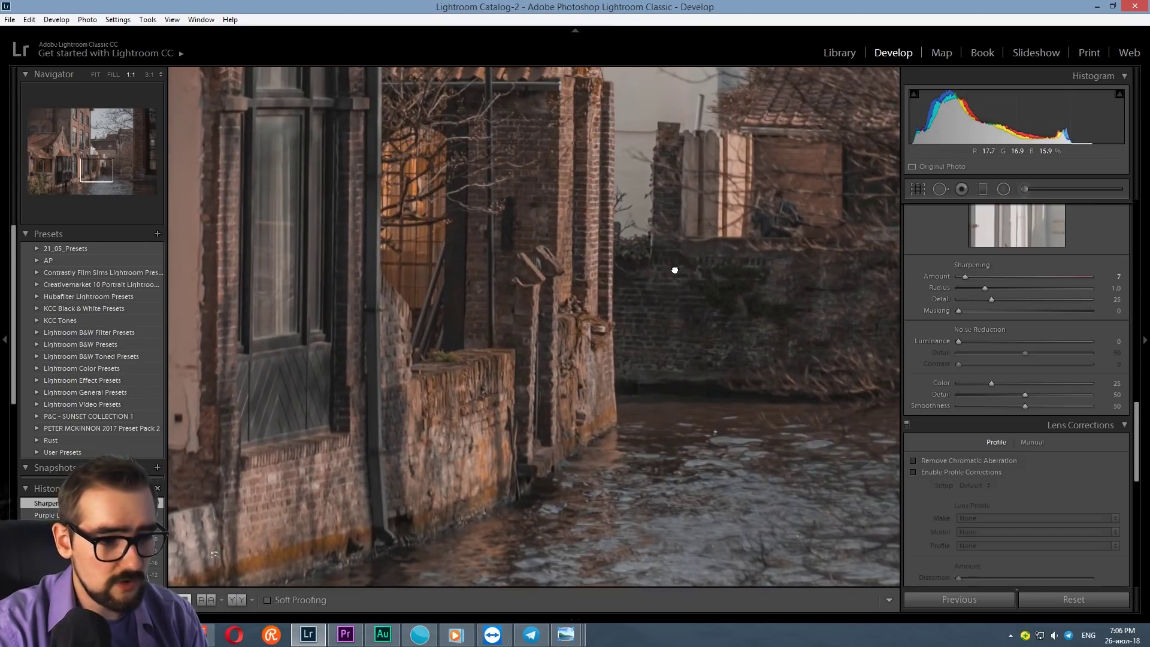
pyautogui.moveTo(689, 357)
pyautogui.mouseDown()
pyautogui.moveTo(662, 277)
pyautogui.moveTo(707, 457)
pyautogui.mouseUp()
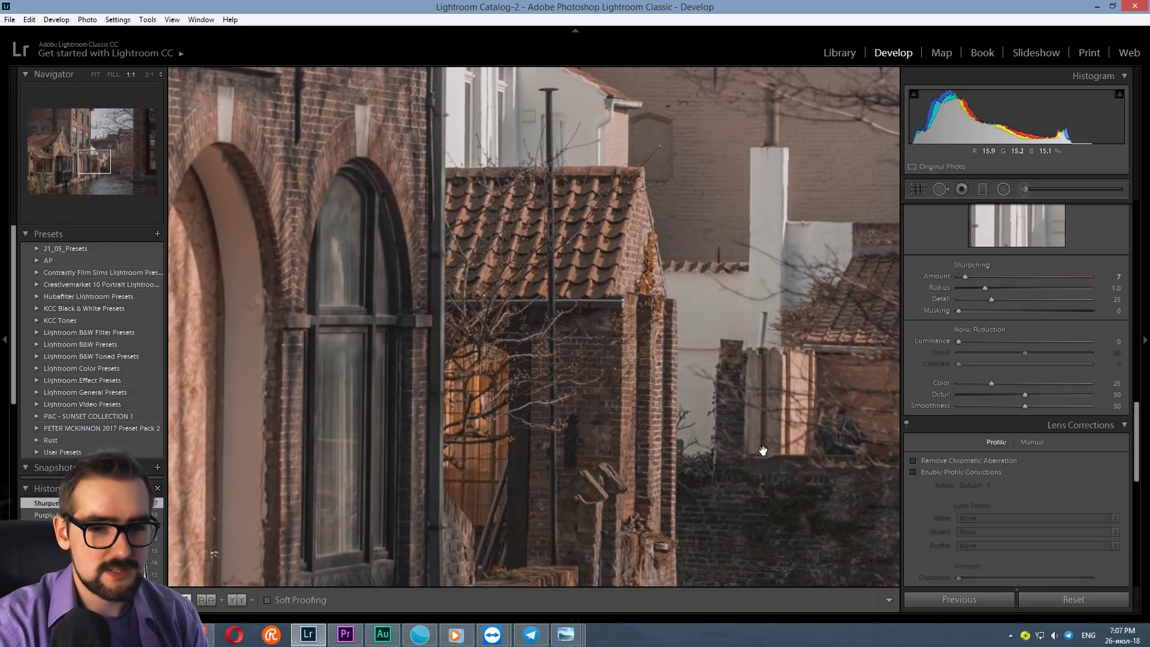
pyautogui.moveTo(1138, 423); pyautogui.dragTo(1132, 529)
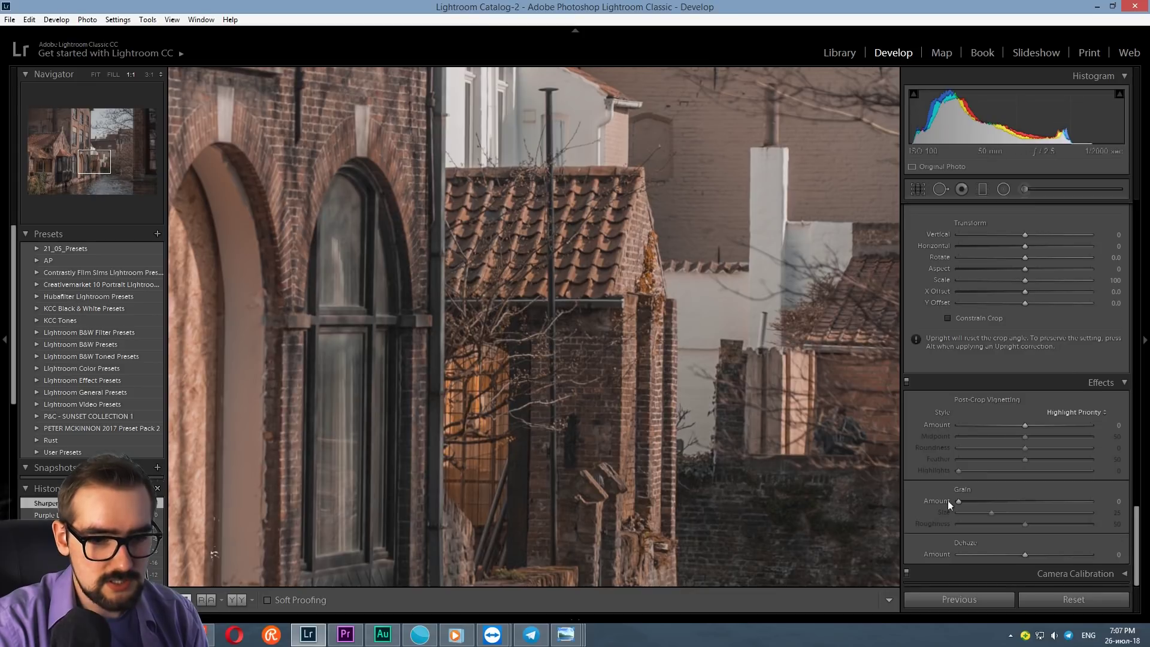
# Step: Set Grain Amount to 20 and pan the 1:1 view down toward the water
pyautogui.moveTo(966, 502); pyautogui.dragTo(1007, 513)
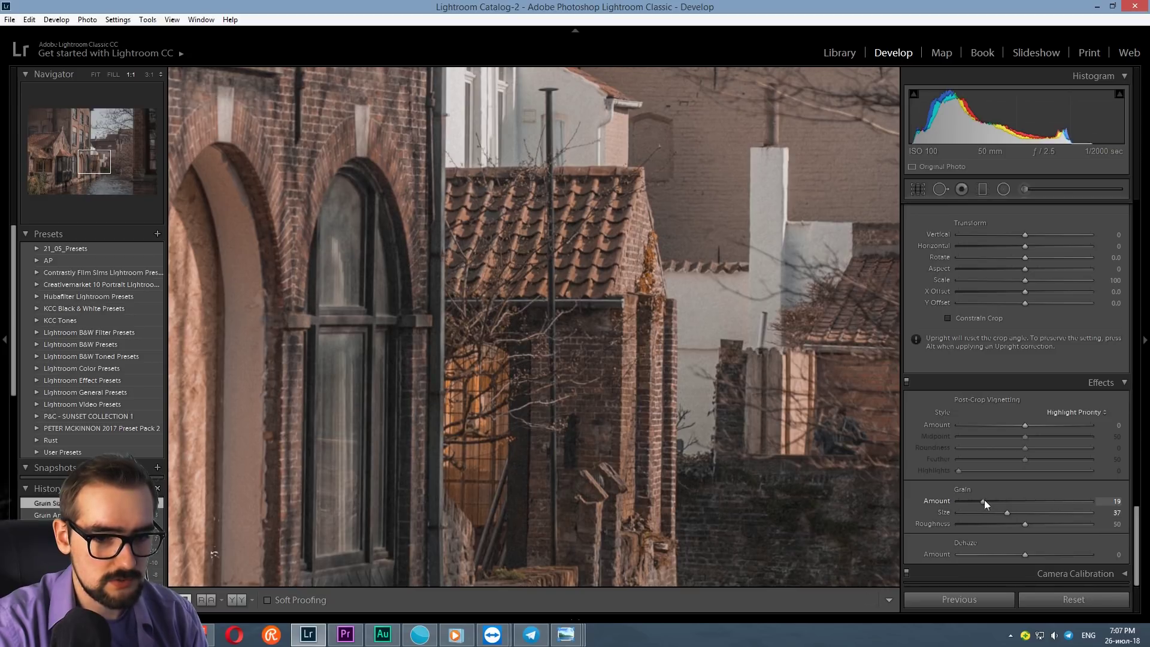
pyautogui.moveTo(856, 501)
pyautogui.mouseDown()
pyautogui.moveTo(708, 306)
pyautogui.moveTo(663, 403)
pyautogui.moveTo(728, 381)
pyautogui.moveTo(731, 365)
pyautogui.moveTo(721, 411)
pyautogui.moveTo(684, 377)
pyautogui.mouseUp()
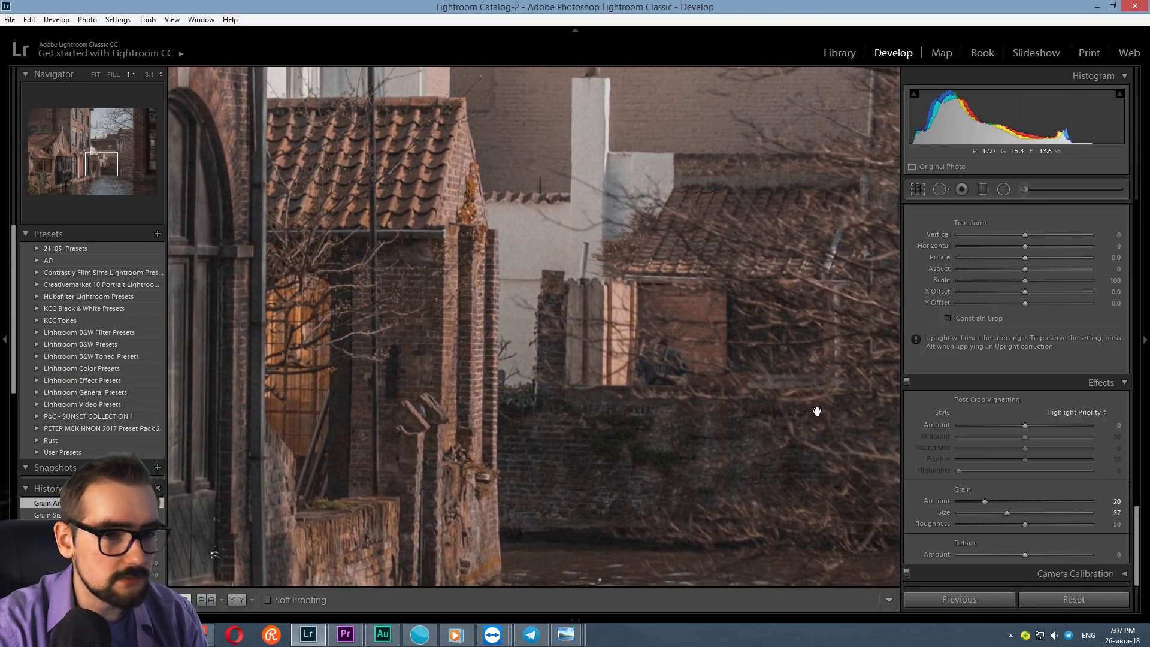
# Step: Fit the photo in view and add a post-crop vignette with Amount -18, Midpoint 0
pyautogui.click(653, 343)
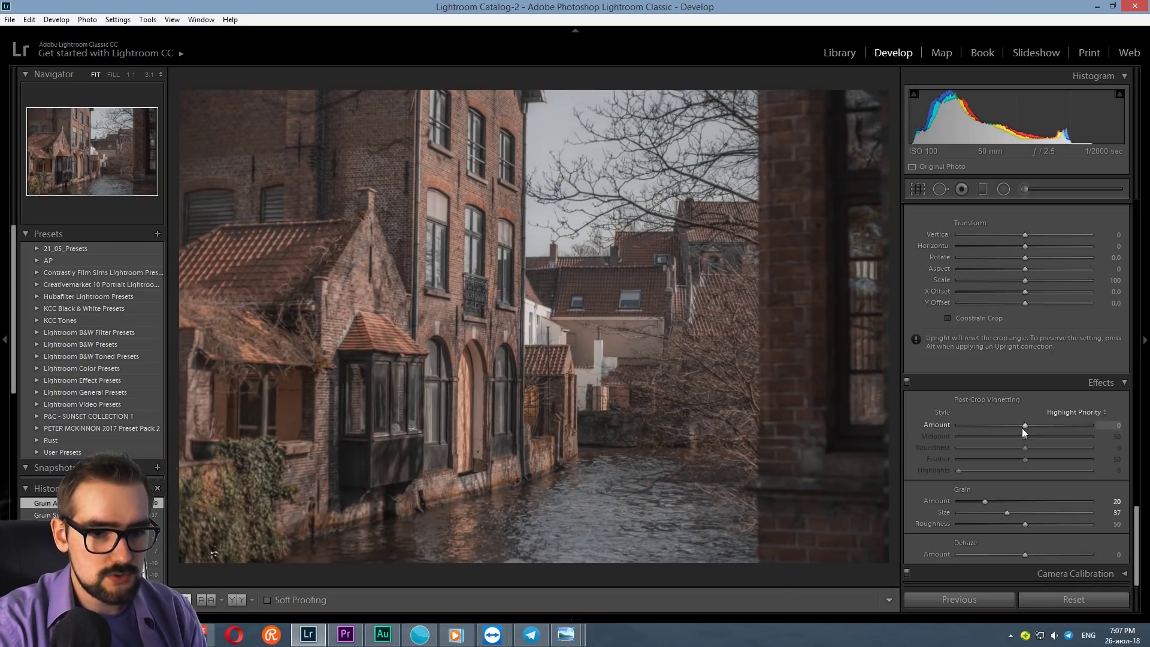
pyautogui.moveTo(1020, 426)
pyautogui.mouseDown()
pyautogui.moveTo(937, 437)
pyautogui.moveTo(1034, 436)
pyautogui.moveTo(952, 428)
pyautogui.mouseUp()
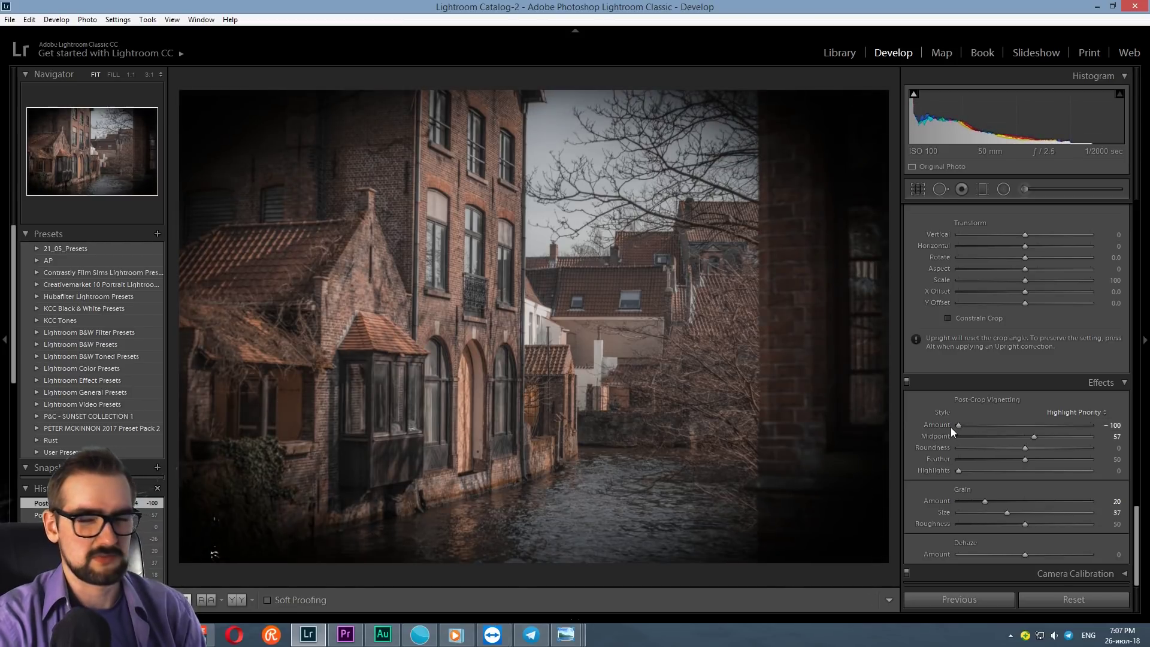
pyautogui.click(1016, 426)
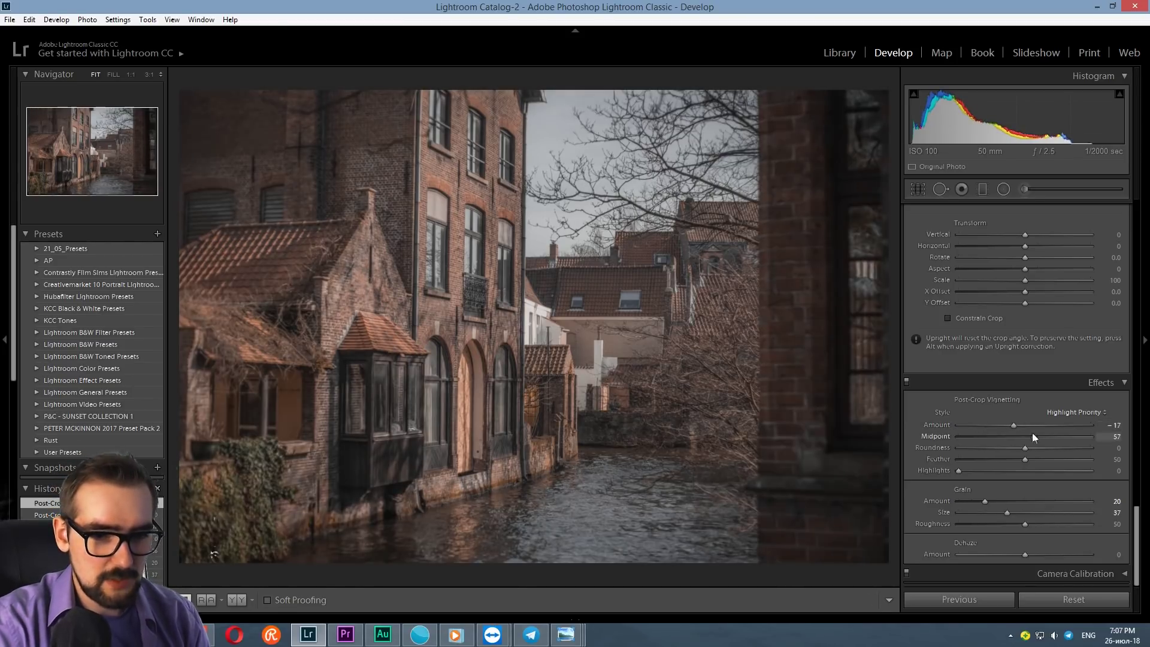
pyautogui.moveTo(1016, 437); pyautogui.dragTo(947, 444)
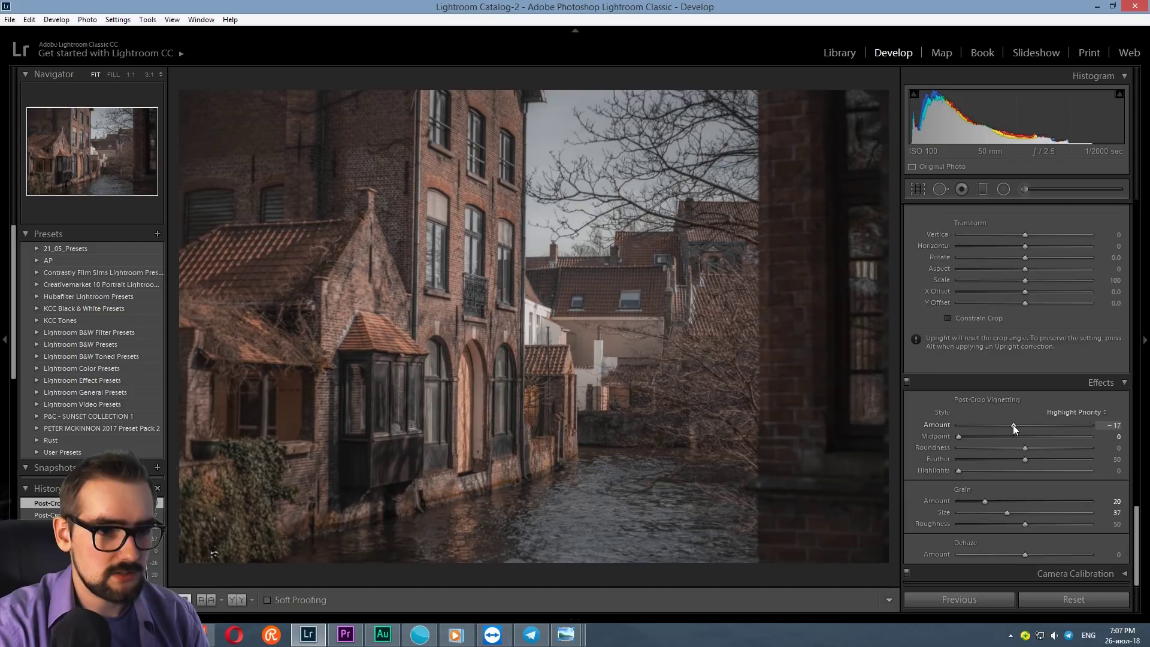
pyautogui.moveTo(1012, 425); pyautogui.dragTo(1012, 426)
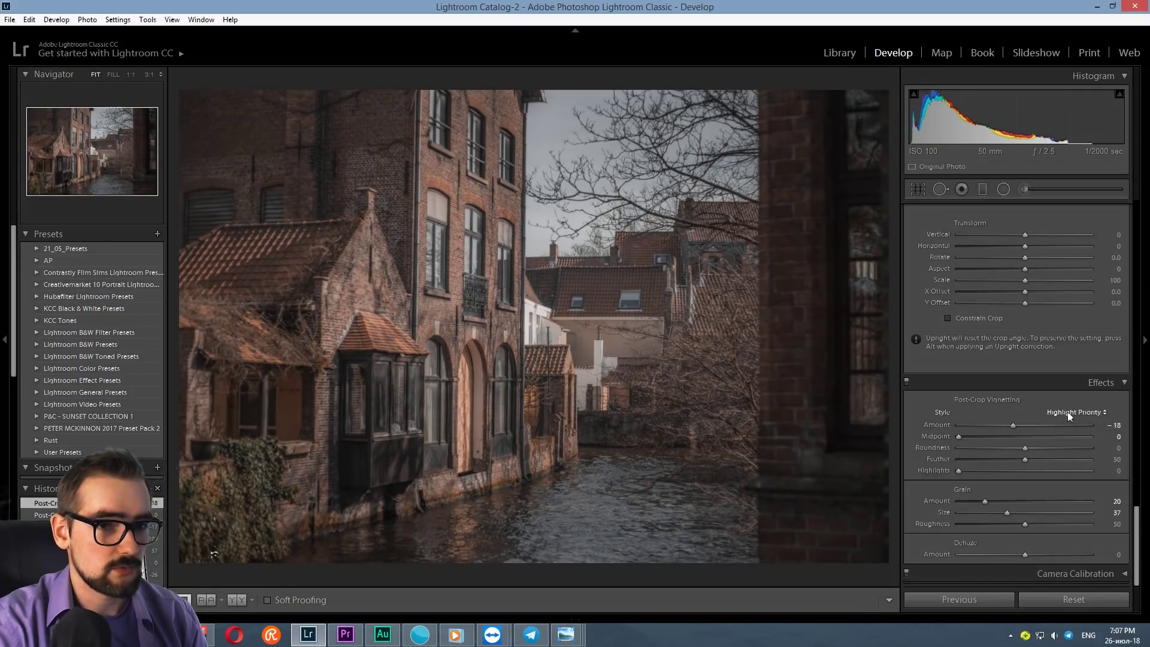
pyautogui.moveTo(1139, 527)
pyautogui.mouseDown()
pyautogui.moveTo(1141, 297)
pyautogui.moveTo(1129, 267)
pyautogui.mouseUp()
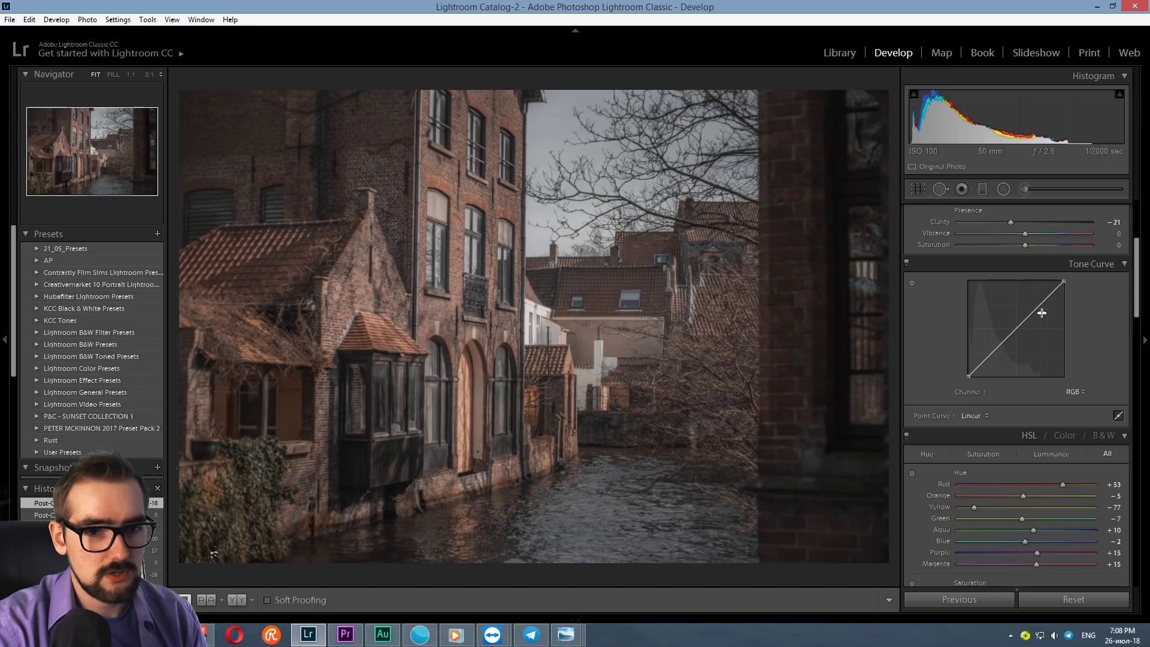
# Step: Cycle the tone curve through the Red, Green and Blue channels, then return to RGB
pyautogui.click(1079, 392)
pyautogui.click(1045, 421)
pyautogui.click(1071, 393)
pyautogui.click(1047, 433)
pyautogui.click(1070, 393)
pyautogui.click(1043, 446)
pyautogui.click(1074, 392)
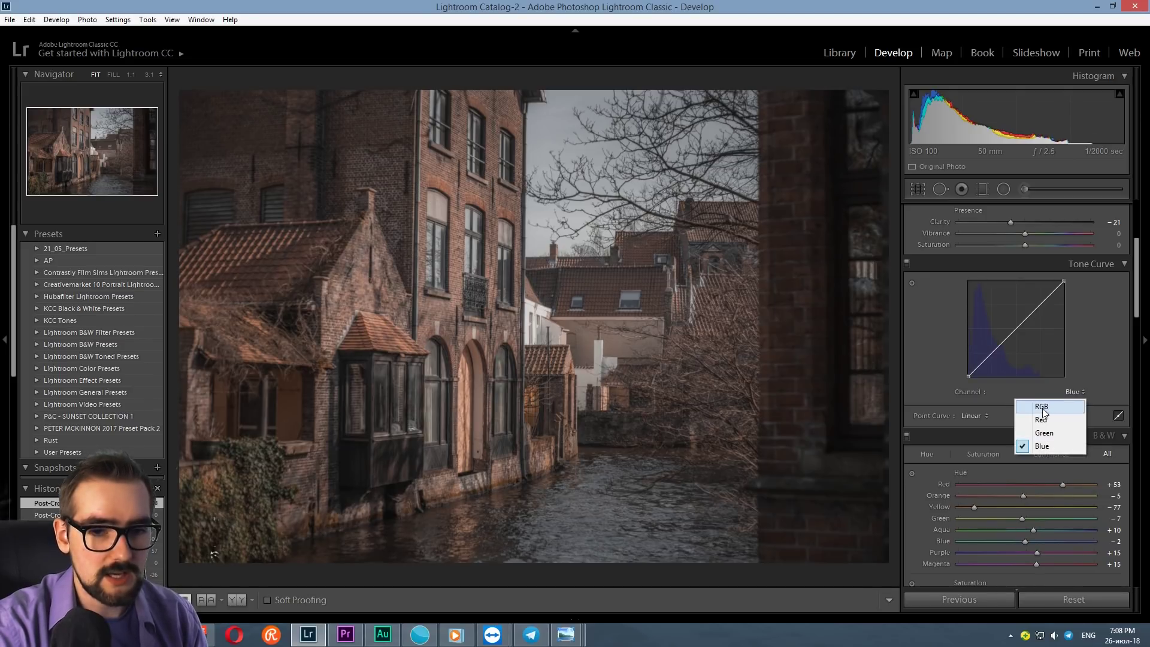
pyautogui.click(1043, 412)
# Step: Experiment with a midtone point on the RGB curve, then remove it to straighten the curve
pyautogui.click(1015, 330)
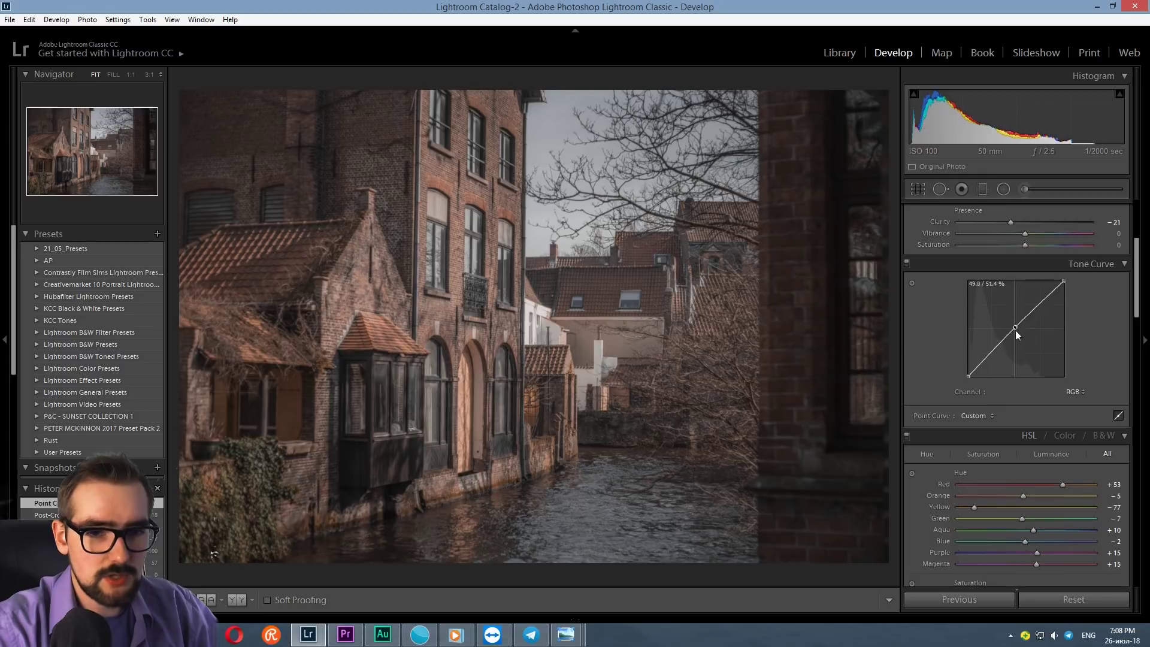
pyautogui.moveTo(1016, 332); pyautogui.dragTo(1018, 331)
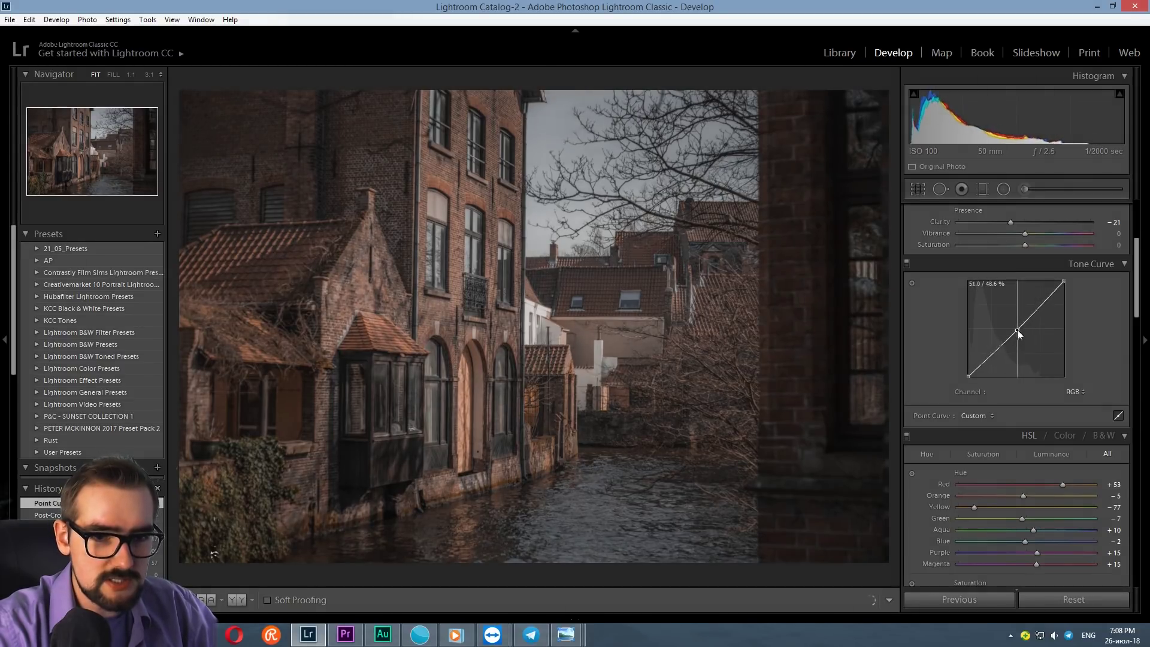
pyautogui.moveTo(1018, 329); pyautogui.dragTo(1018, 329)
pyautogui.press('alt')
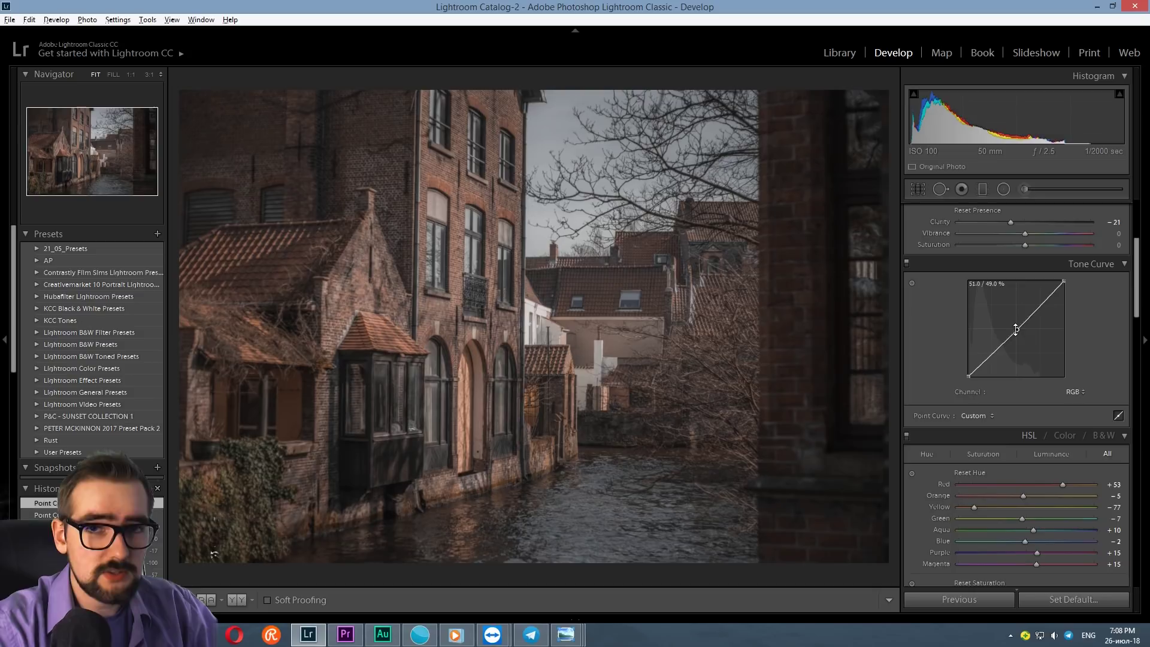
pyautogui.doubleClick(1016, 329)
pyautogui.moveTo(1010, 333); pyautogui.dragTo(1008, 327)
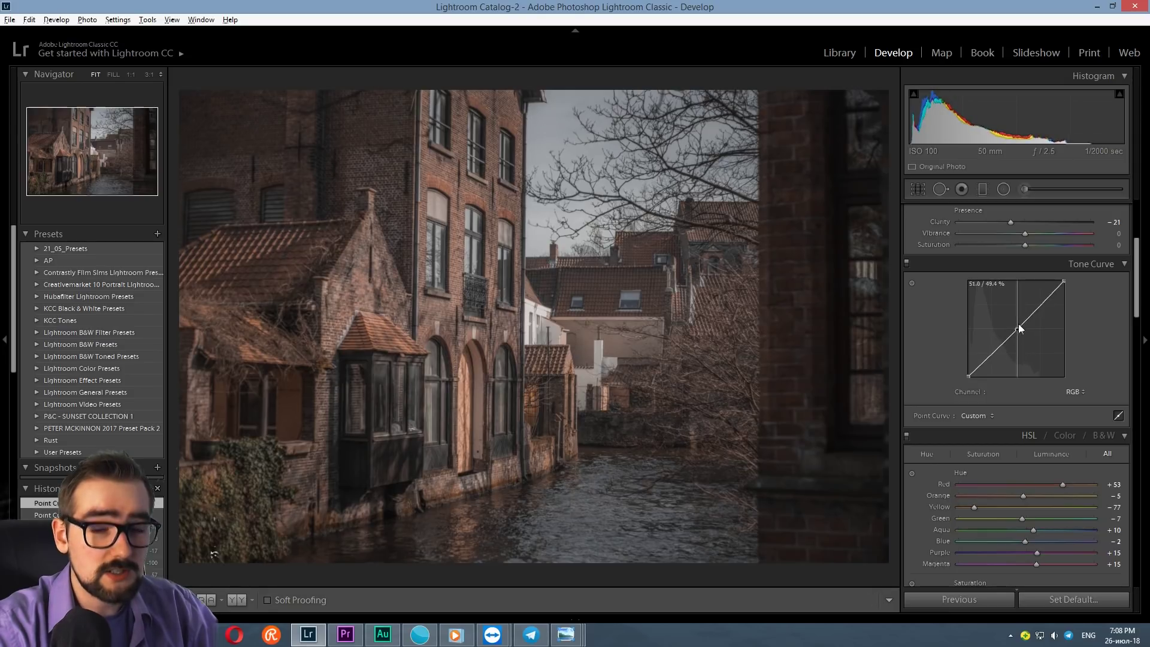
pyautogui.moveTo(1015, 332); pyautogui.dragTo(1017, 328)
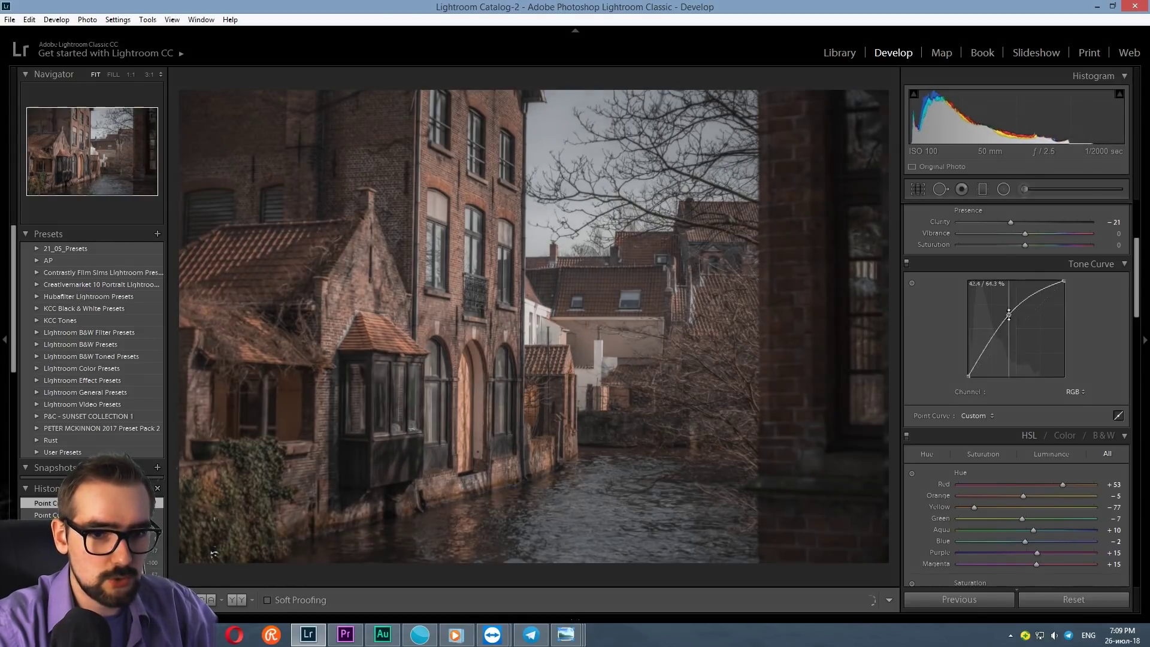
pyautogui.moveTo(1017, 329)
pyautogui.mouseDown()
pyautogui.moveTo(981, 269)
pyautogui.moveTo(1017, 328)
pyautogui.mouseUp()
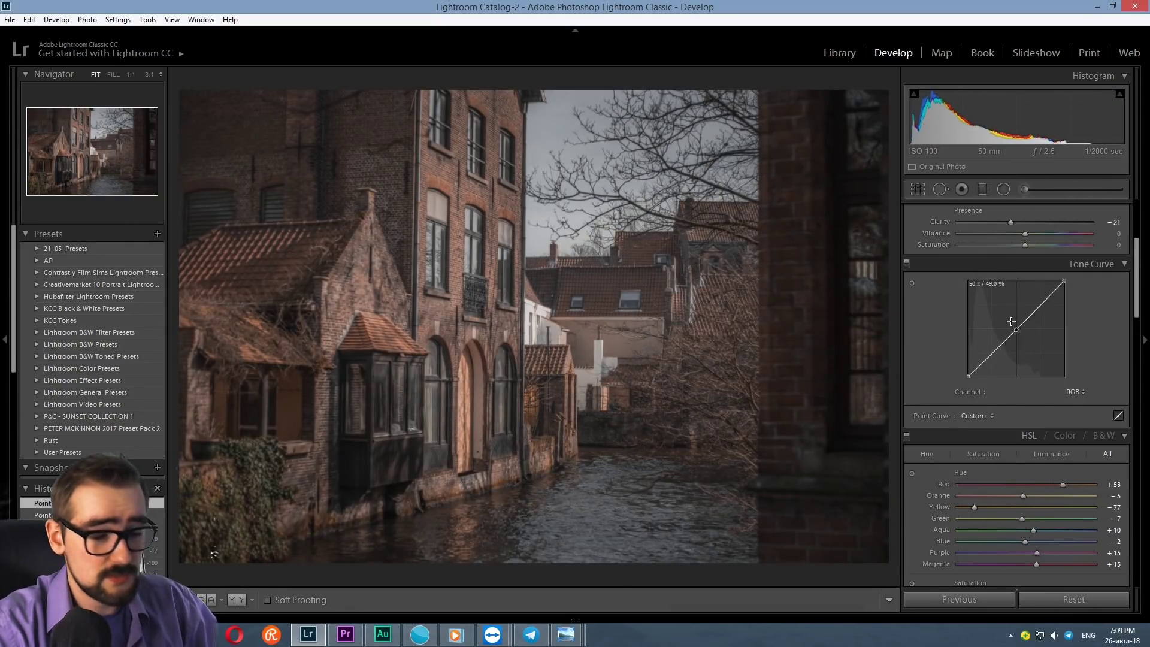
pyautogui.moveTo(1012, 322)
pyautogui.mouseDown()
pyautogui.moveTo(1015, 305)
pyautogui.moveTo(1014, 347)
pyautogui.mouseUp()
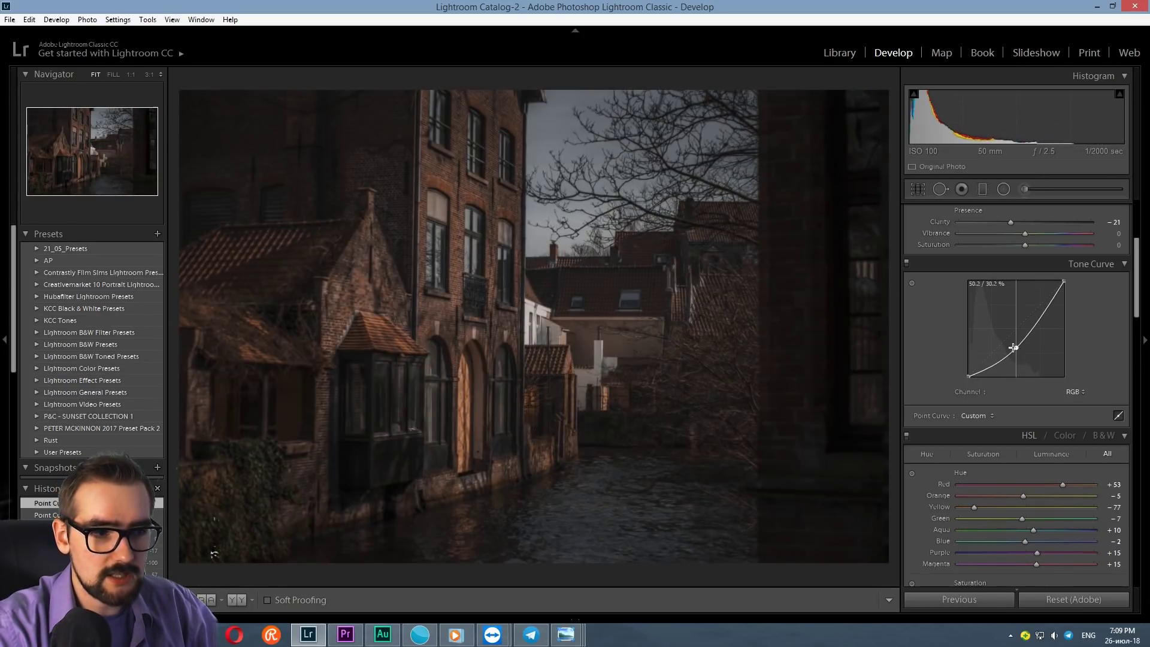
pyautogui.moveTo(1013, 347)
pyautogui.mouseDown()
pyautogui.moveTo(1017, 290)
pyautogui.moveTo(1015, 360)
pyautogui.moveTo(993, 346)
pyautogui.moveTo(1023, 341)
pyautogui.moveTo(1010, 283)
pyautogui.moveTo(1028, 314)
pyautogui.mouseUp()
pyautogui.doubleClick(1028, 314)
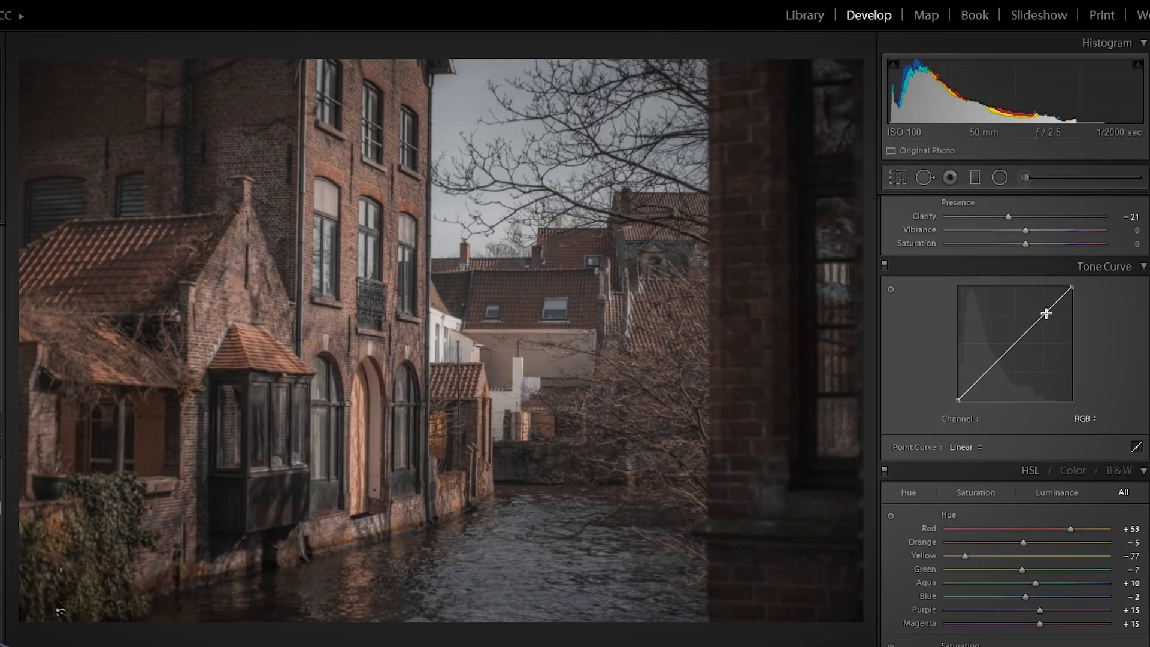
# Step: Add four points along the RGB curve and pull the shadow point slightly down
pyautogui.click(1046, 312)
pyautogui.click(1018, 343)
pyautogui.click(996, 364)
pyautogui.click(973, 387)
pyautogui.moveTo(995, 364); pyautogui.dragTo(959, 389)
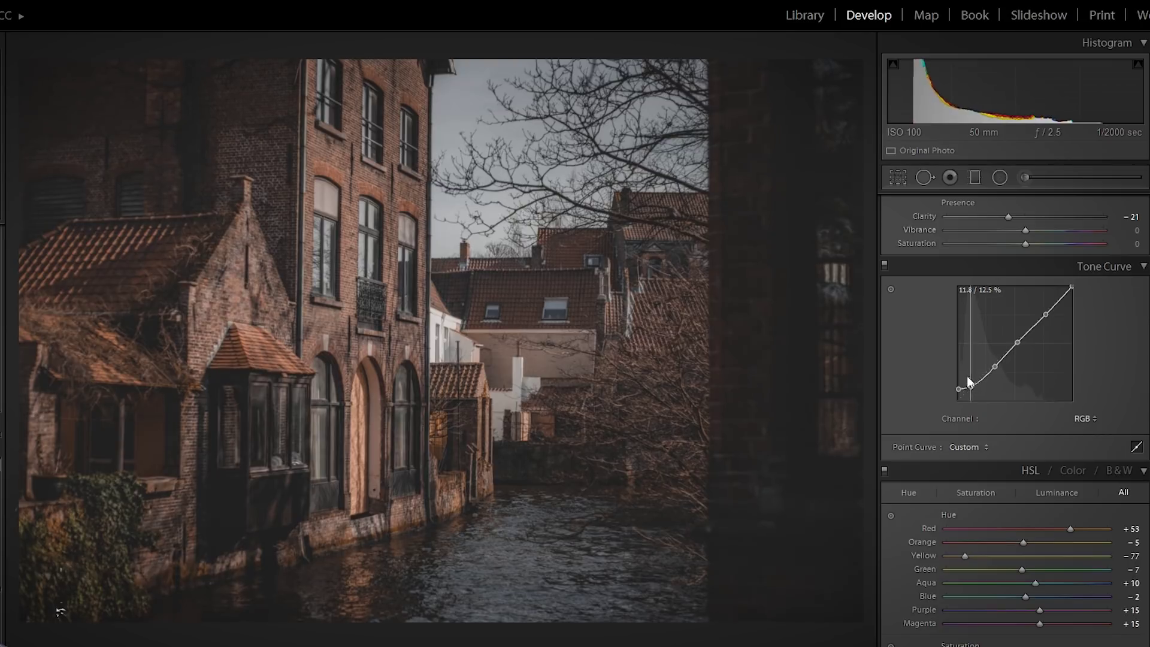
pyautogui.moveTo(996, 366); pyautogui.dragTo(995, 369)
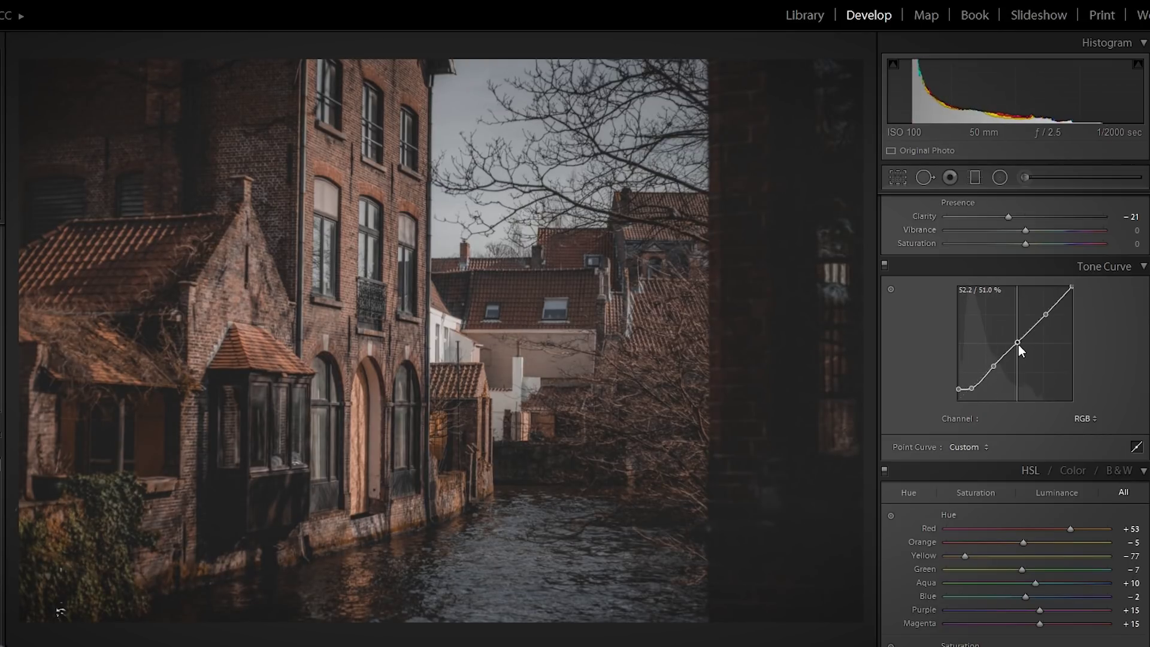
pyautogui.moveTo(1046, 314); pyautogui.dragTo(1042, 316)
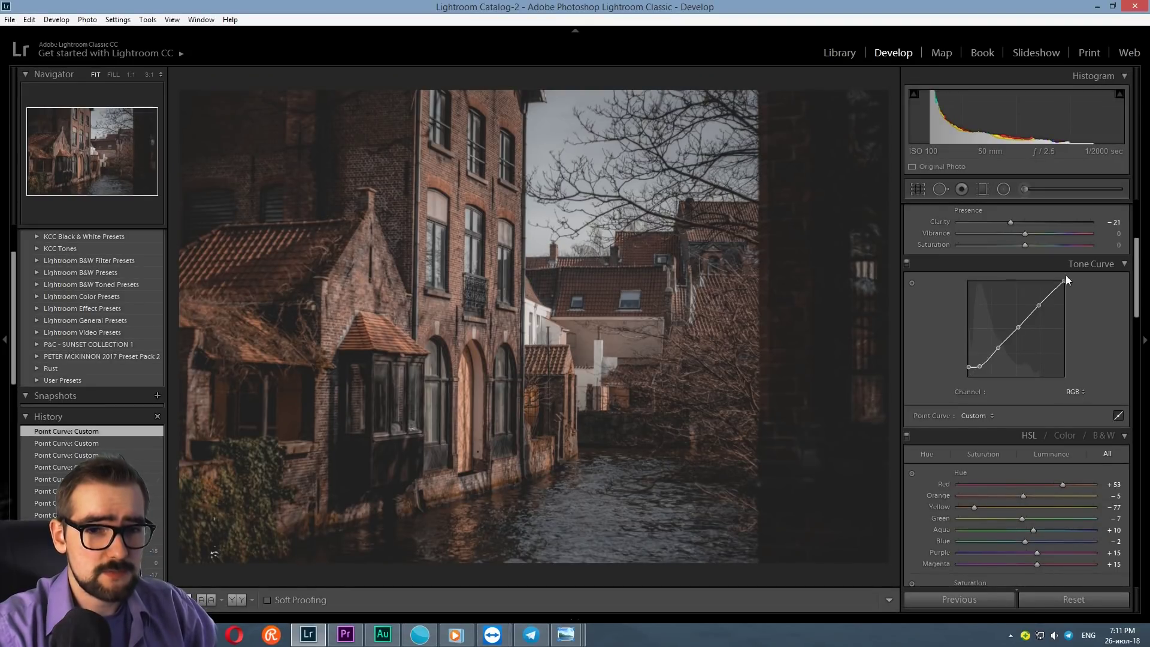
pyautogui.click(1075, 391)
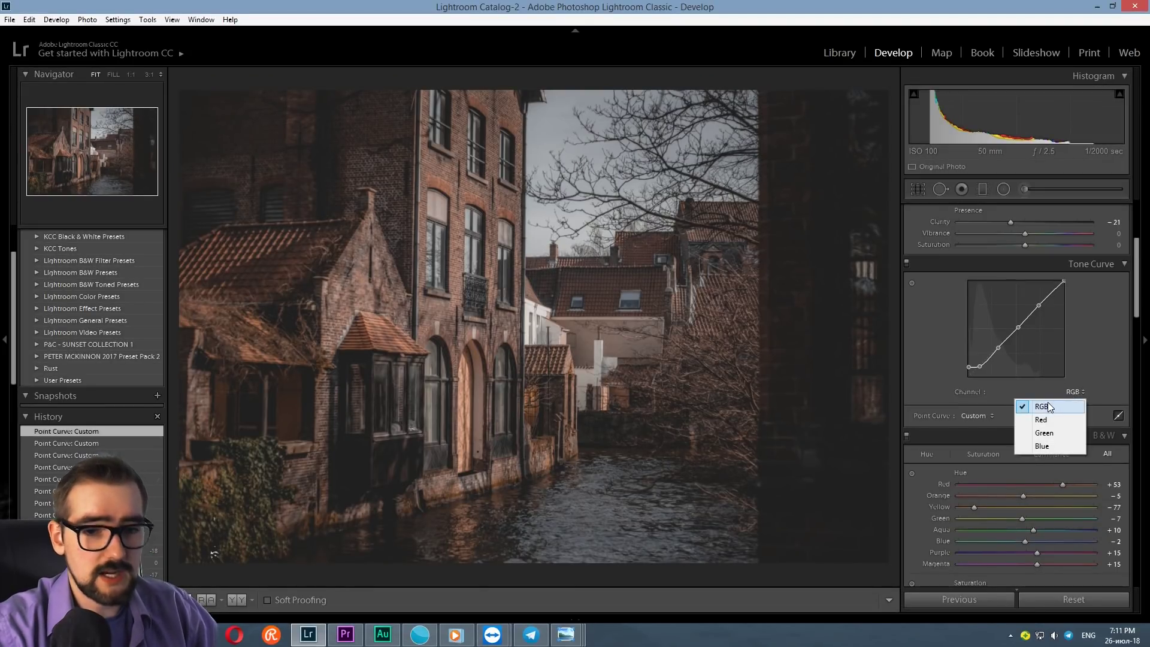
# Step: Bend the Red channel curve into an S-shape: raised highlight point, lowered shadows for teal tint
pyautogui.click(1043, 420)
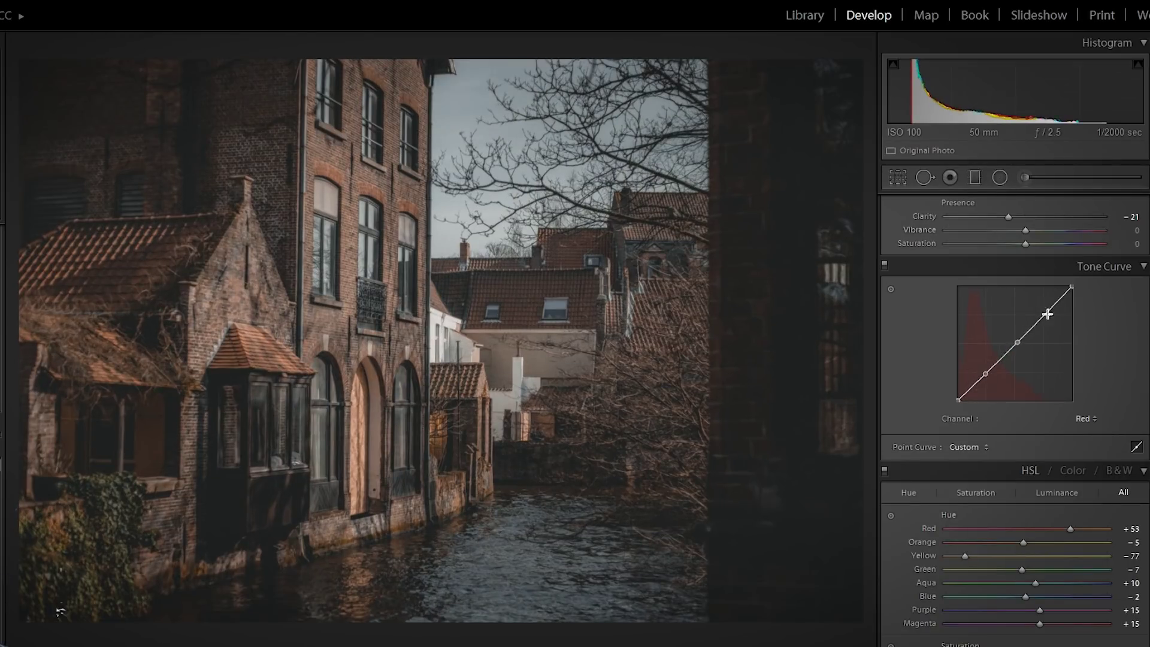
pyautogui.click(1047, 314)
pyautogui.moveTo(987, 376); pyautogui.dragTo(974, 397)
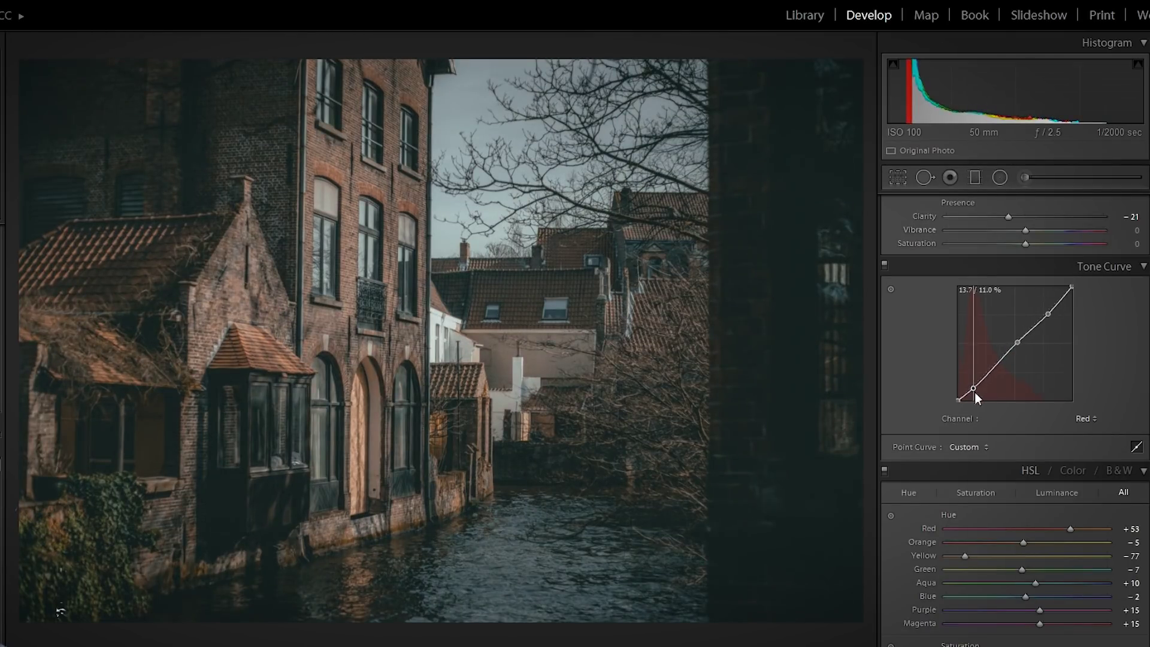
pyautogui.moveTo(996, 379); pyautogui.dragTo(953, 371)
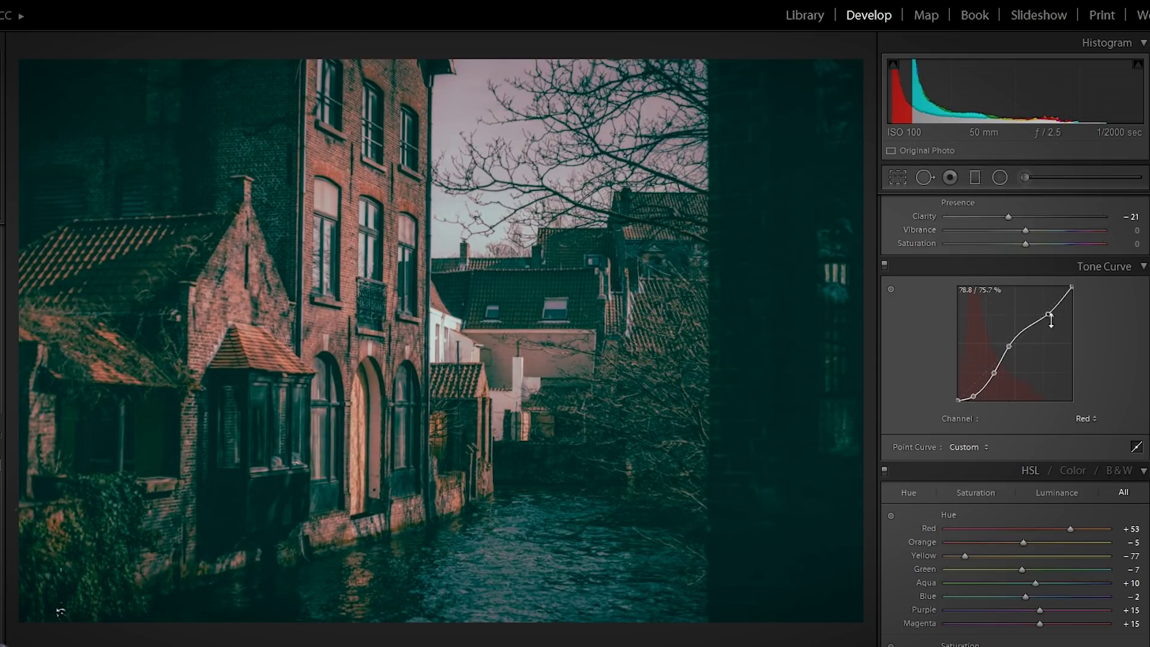
pyautogui.moveTo(1048, 314)
pyautogui.mouseDown()
pyautogui.moveTo(957, 333)
pyautogui.moveTo(962, 310)
pyautogui.mouseUp()
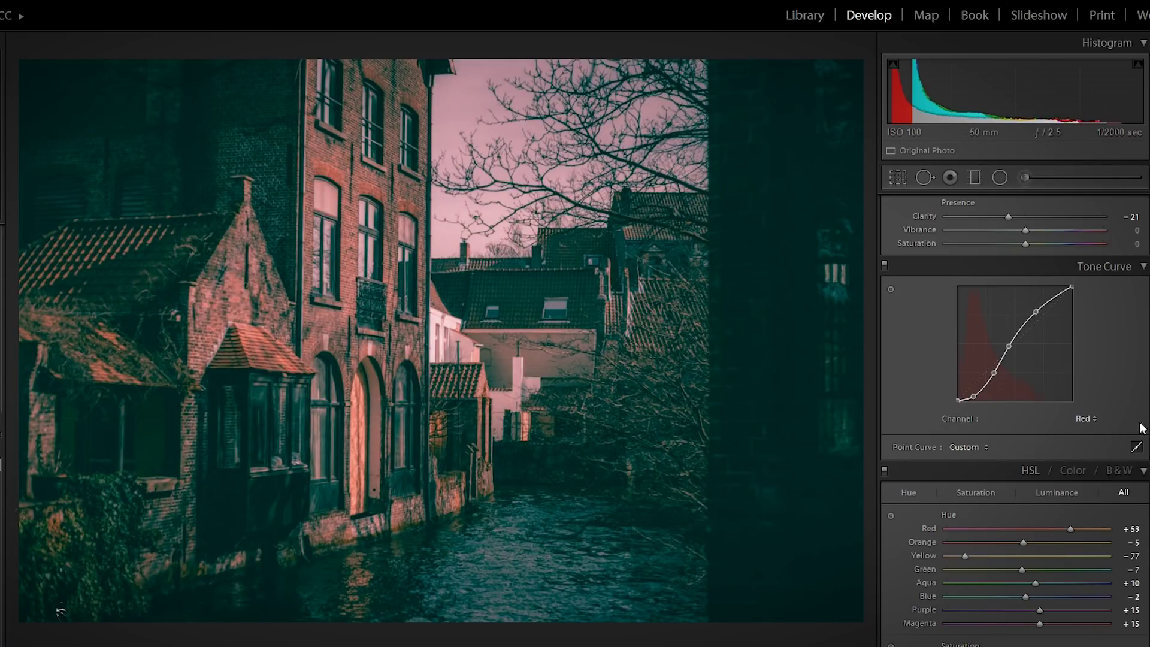
pyautogui.click(1085, 419)
# Step: Build a multi-point S-curve on the Green channel with its shadow end pulled down
pyautogui.click(1044, 433)
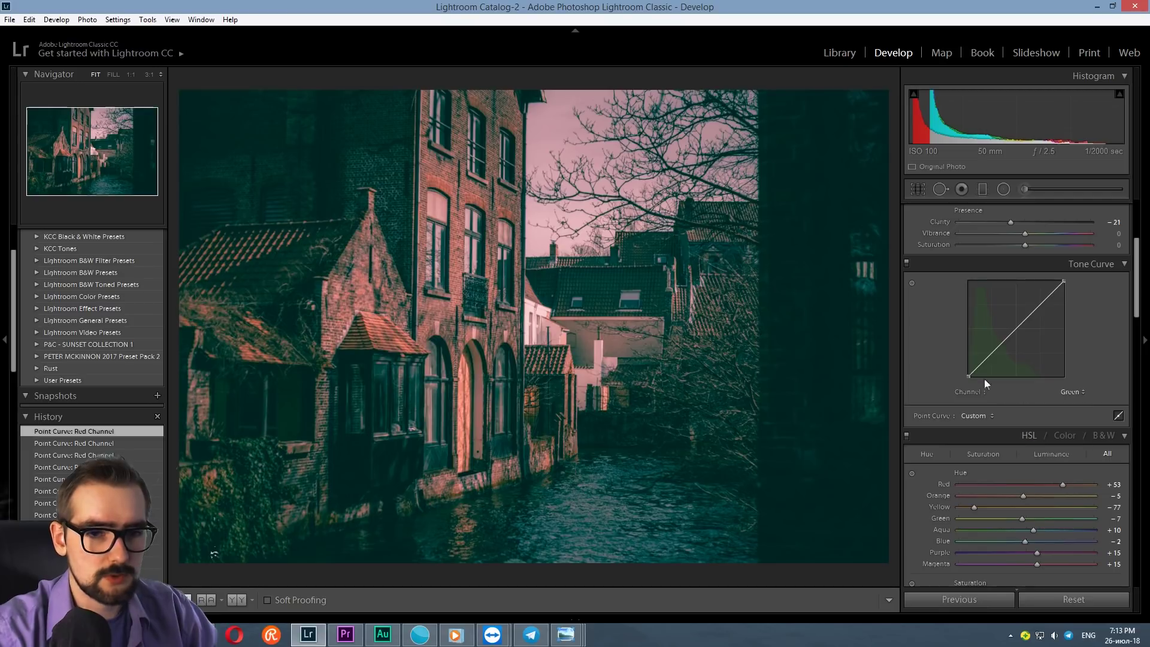
pyautogui.click(1059, 306)
pyautogui.click(1038, 328)
pyautogui.click(1009, 355)
pyautogui.moveTo(976, 382); pyautogui.dragTo(973, 395)
pyautogui.click(990, 373)
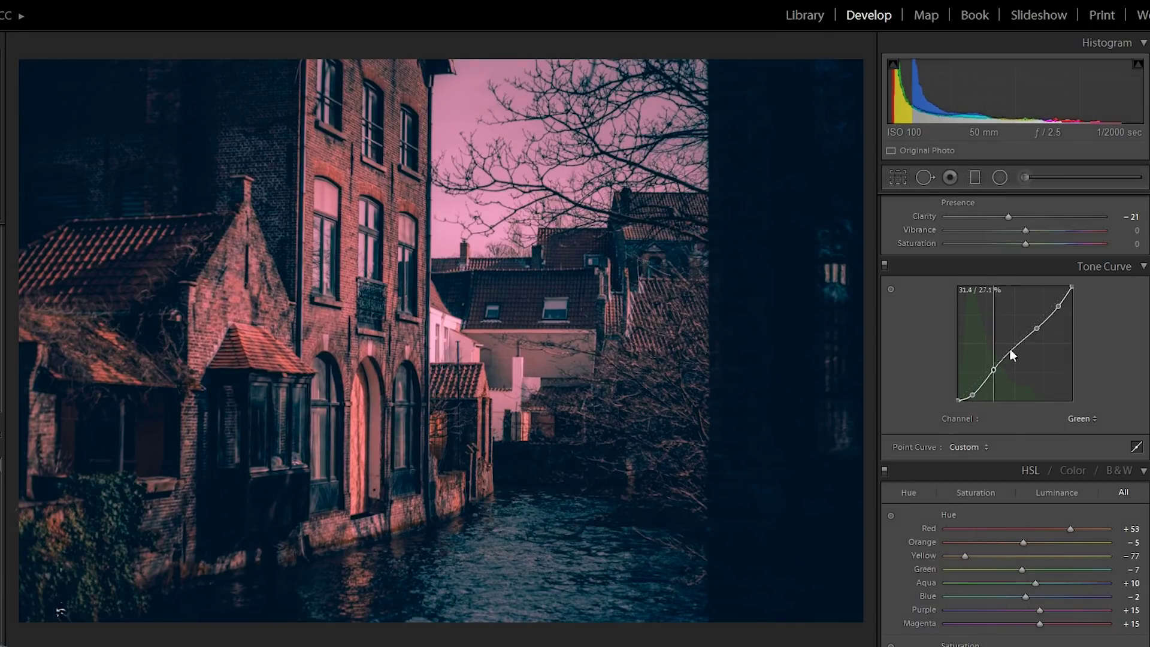
pyautogui.click(1013, 347)
pyautogui.moveTo(1008, 348); pyautogui.dragTo(1055, 292)
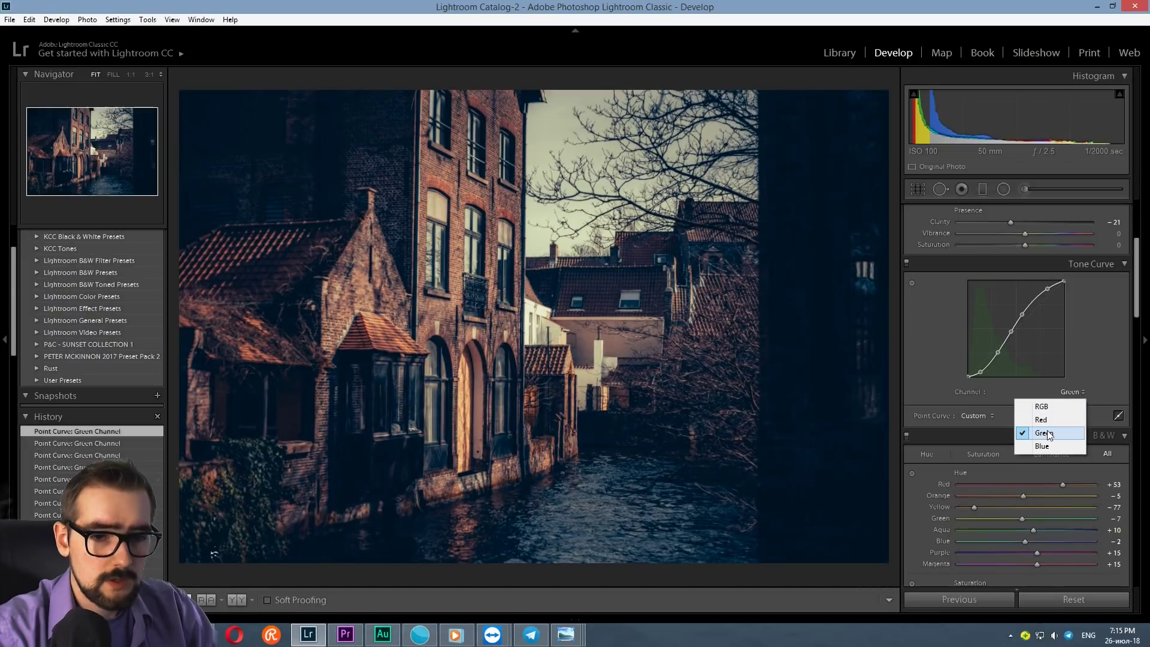
pyautogui.click(1072, 391)
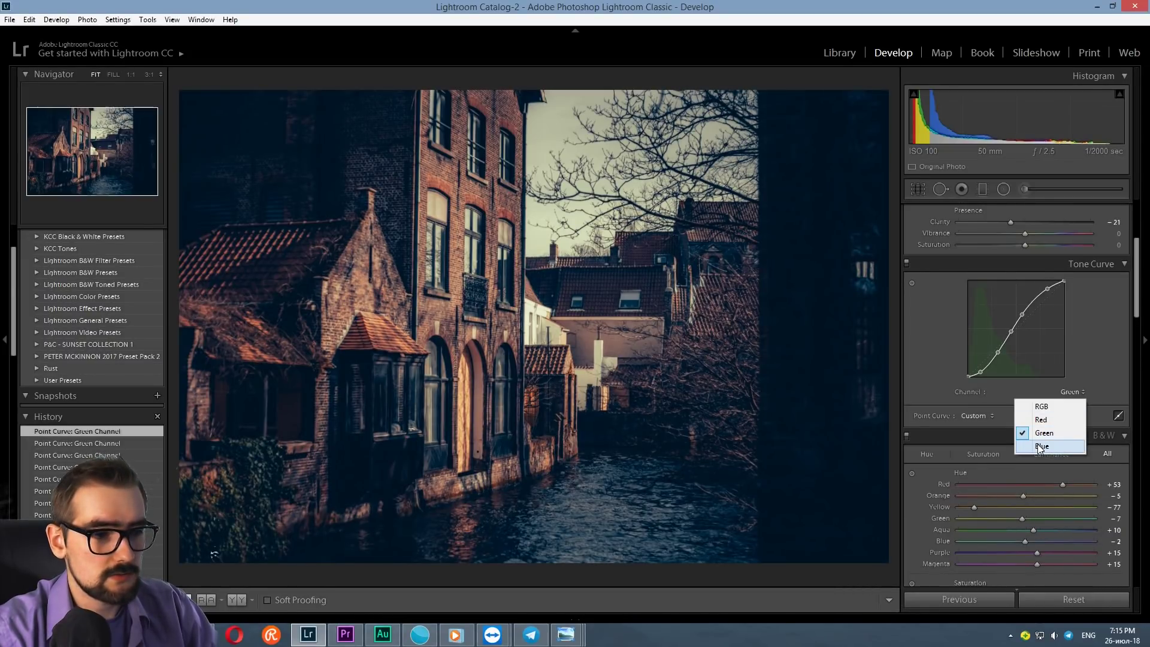
# Step: Add four points to the Blue channel curve, lower its shadow point and raise the upper tones
pyautogui.click(1042, 445)
pyautogui.click(991, 357)
pyautogui.click(1017, 328)
pyautogui.click(1037, 308)
pyautogui.click(1054, 294)
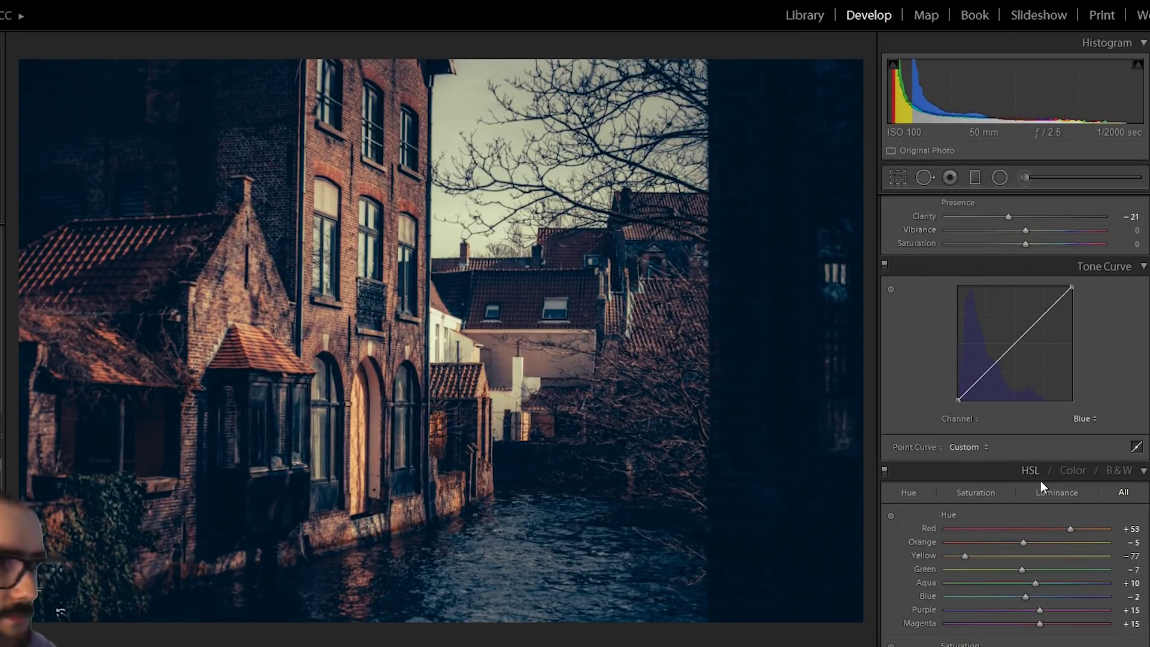
pyautogui.moveTo(985, 376); pyautogui.dragTo(976, 403)
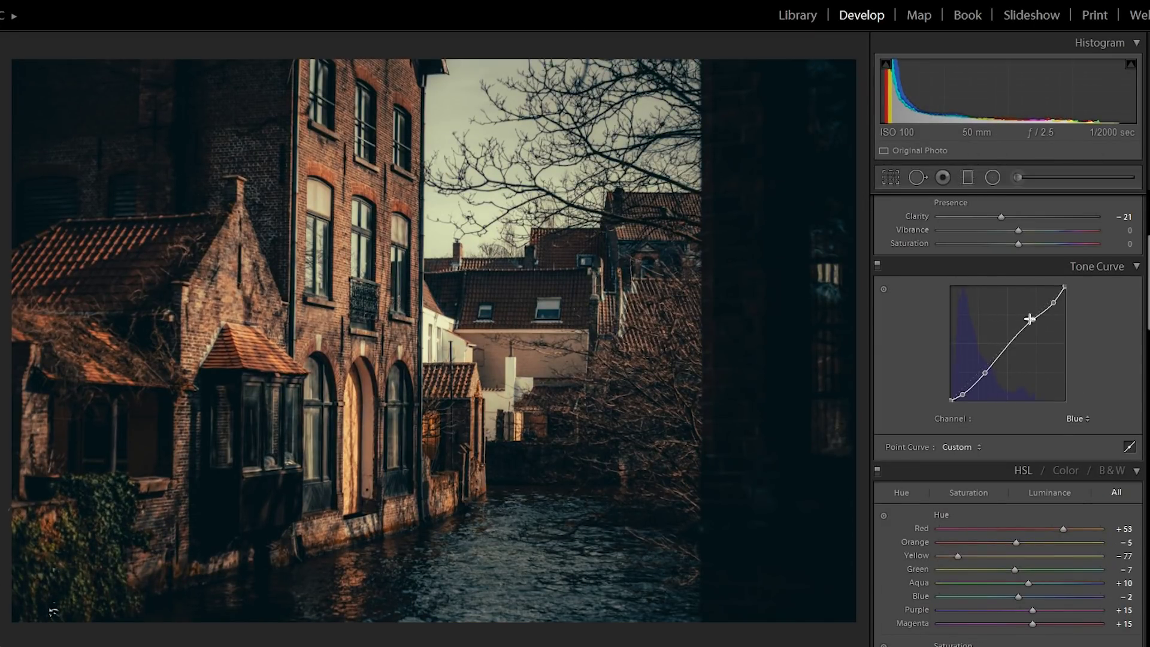
pyautogui.moveTo(802, 521)
pyautogui.mouseDown()
pyautogui.moveTo(800, 499)
pyautogui.moveTo(784, 506)
pyautogui.mouseUp()
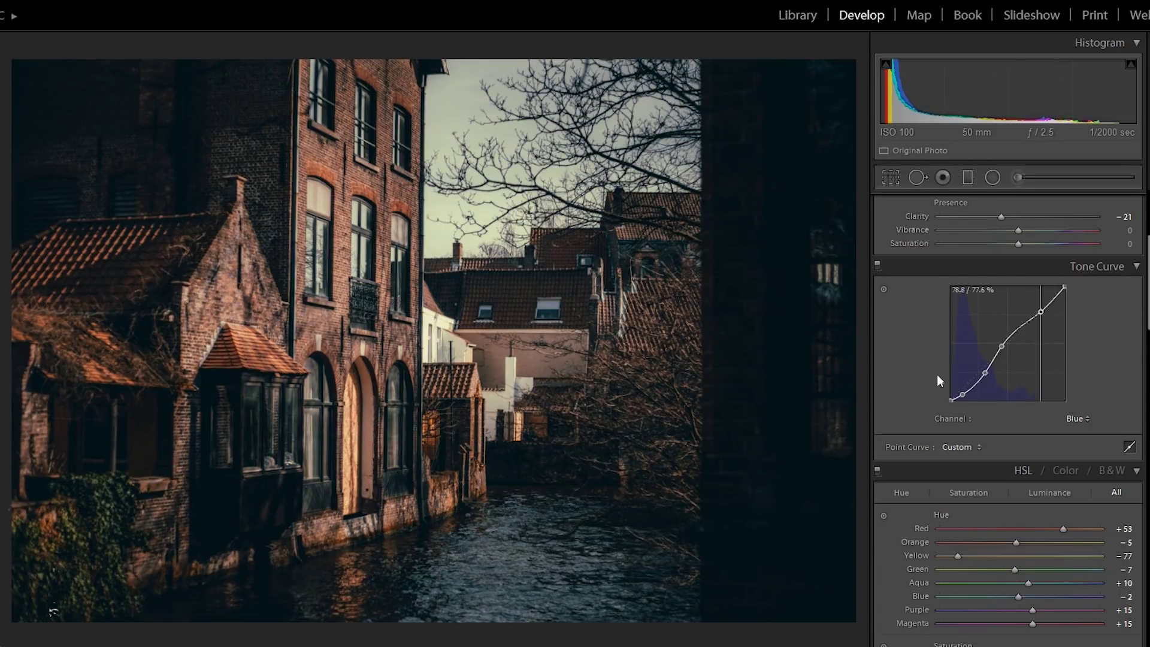
pyautogui.moveTo(845, 484); pyautogui.dragTo(838, 379)
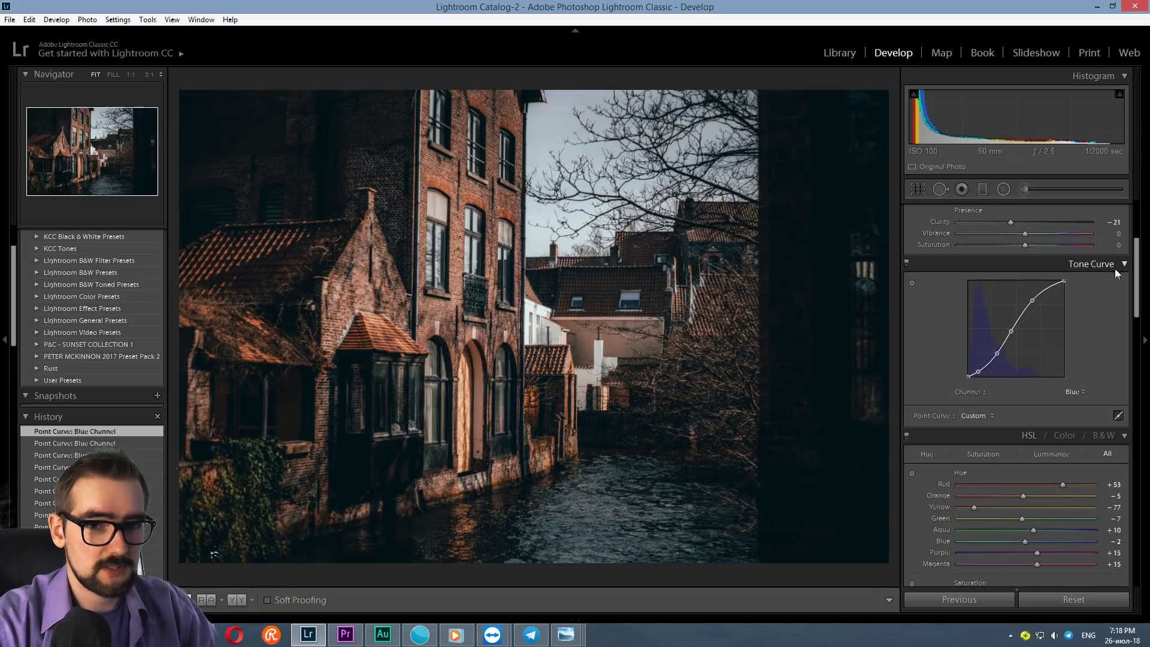
# Step: Raise Sharpening Amount from 7 to 10 and toggle Before/After to compare with the original
pyautogui.scroll(-1, 1140, 279)
pyautogui.moveTo(1140, 280); pyautogui.dragTo(1140, 405)
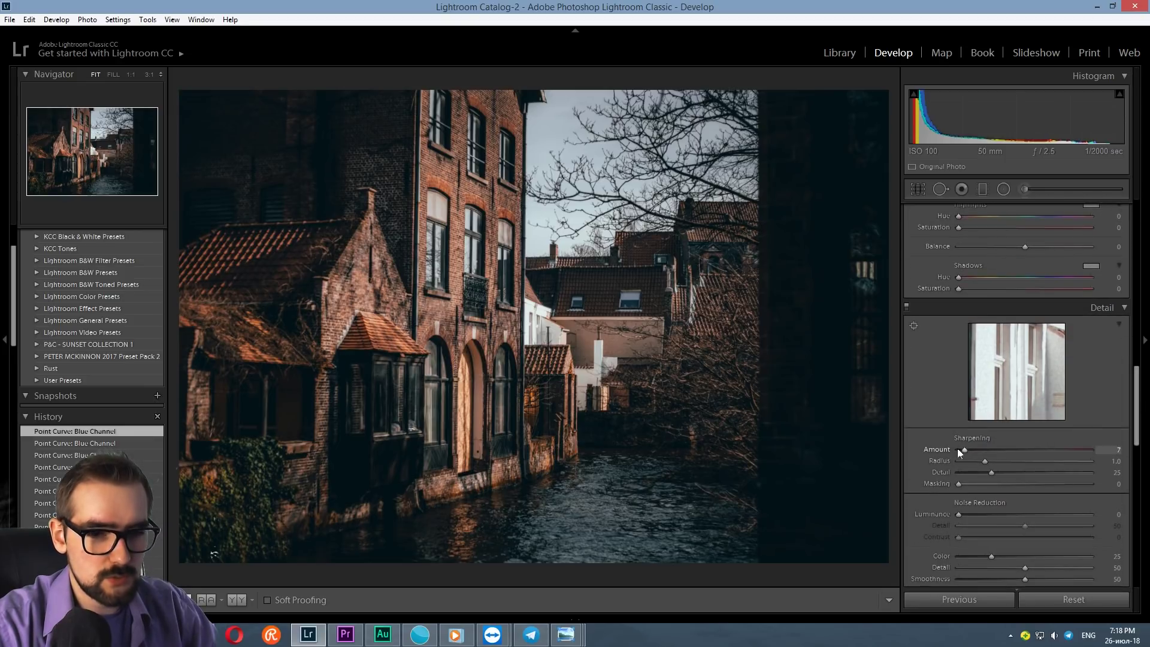
pyautogui.moveTo(965, 452); pyautogui.dragTo(964, 452)
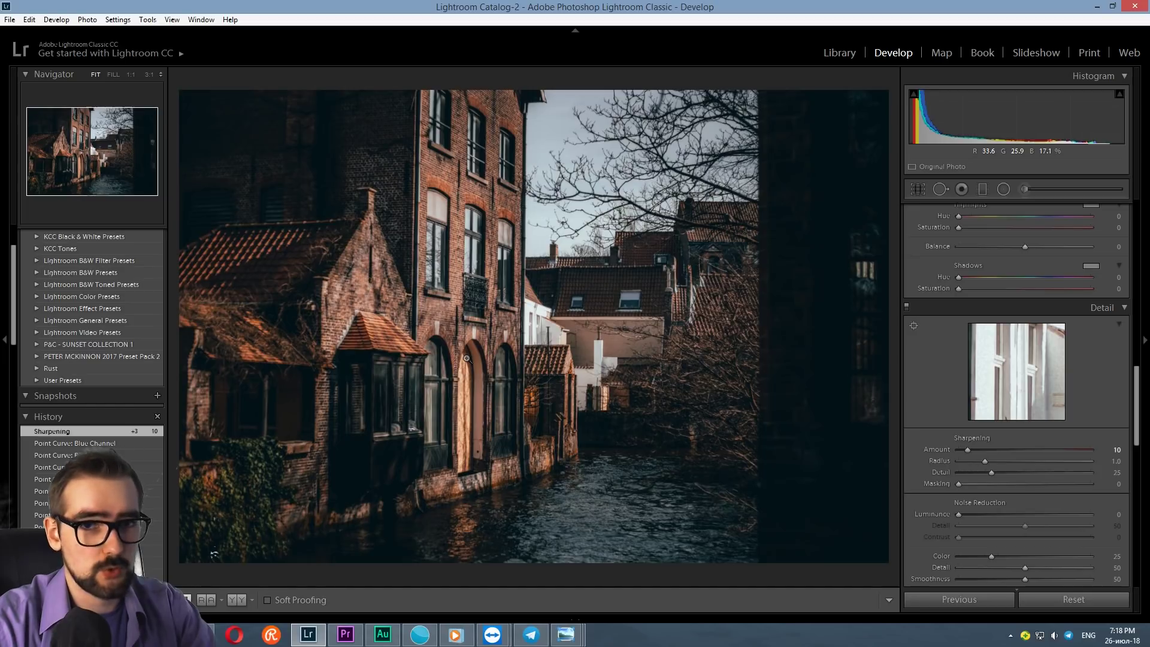
pyautogui.press('\\')
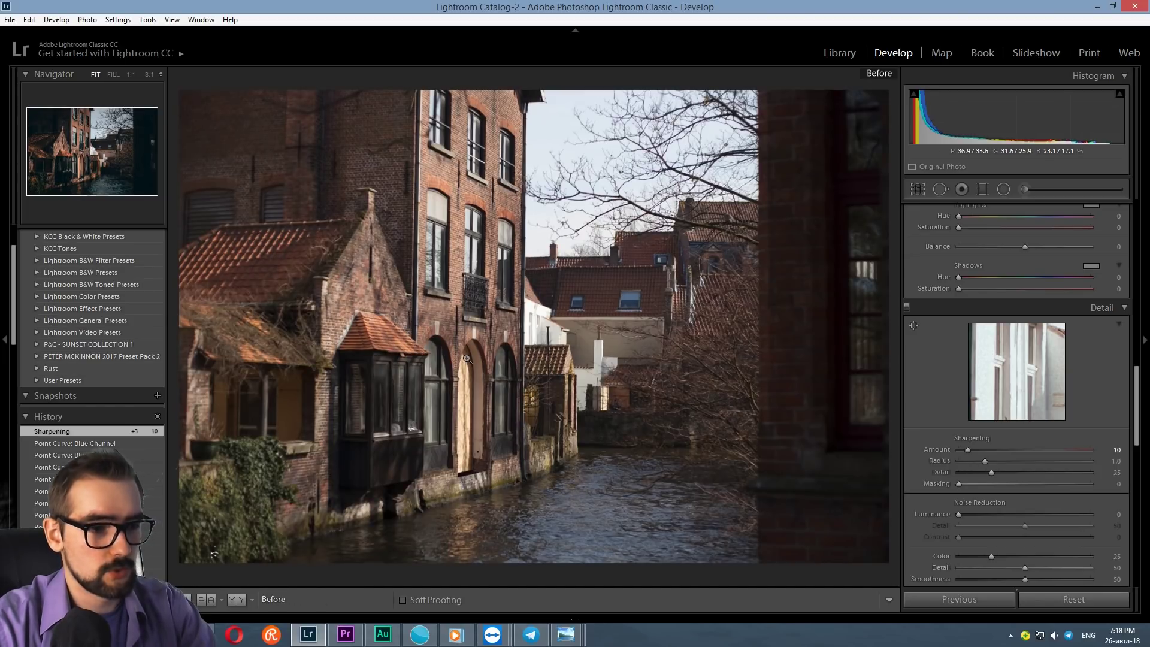
pyautogui.press('\\')
pyautogui.press('\\')
pyautogui.press('\\')
pyautogui.press('\\')
pyautogui.press('\\')
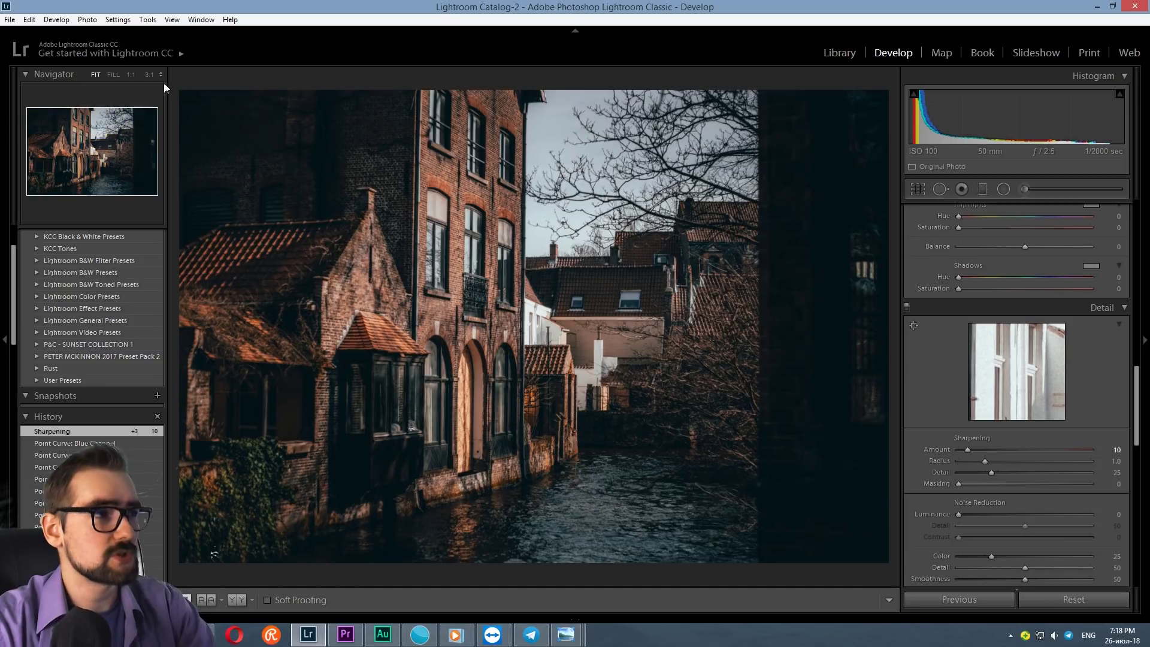
# Step: Create a new develop preset from the full grade, entering a preset name and keeping all settings
pyautogui.click(60, 27)
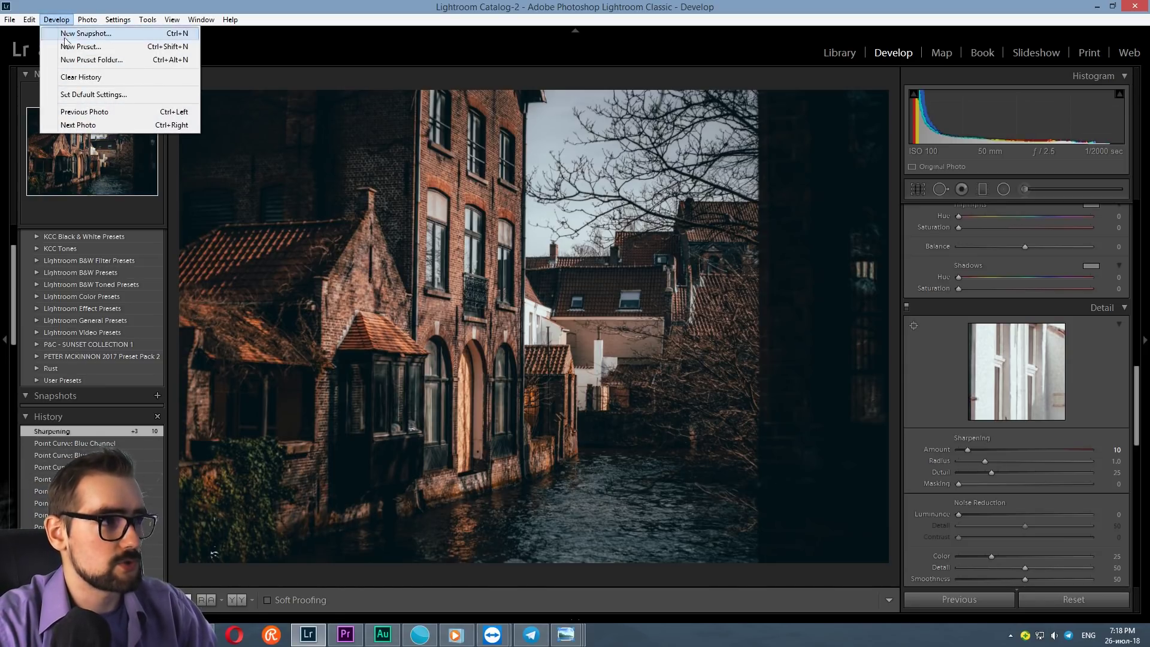
pyautogui.click(67, 47)
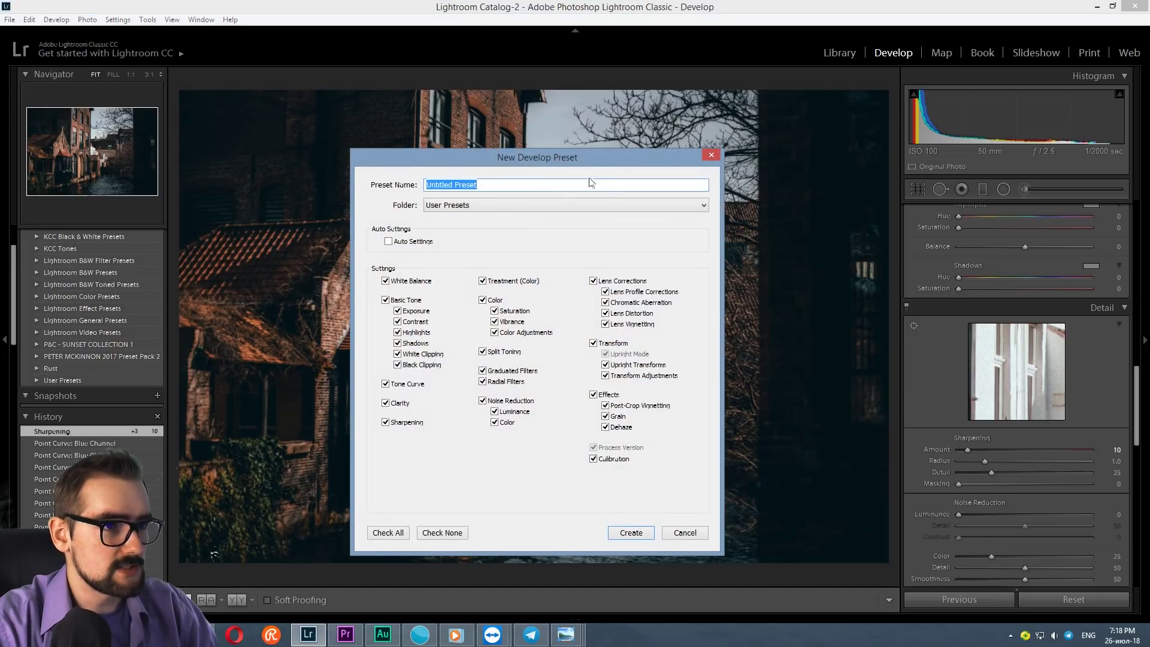
pyautogui.moveTo(492, 154); pyautogui.dragTo(759, 154)
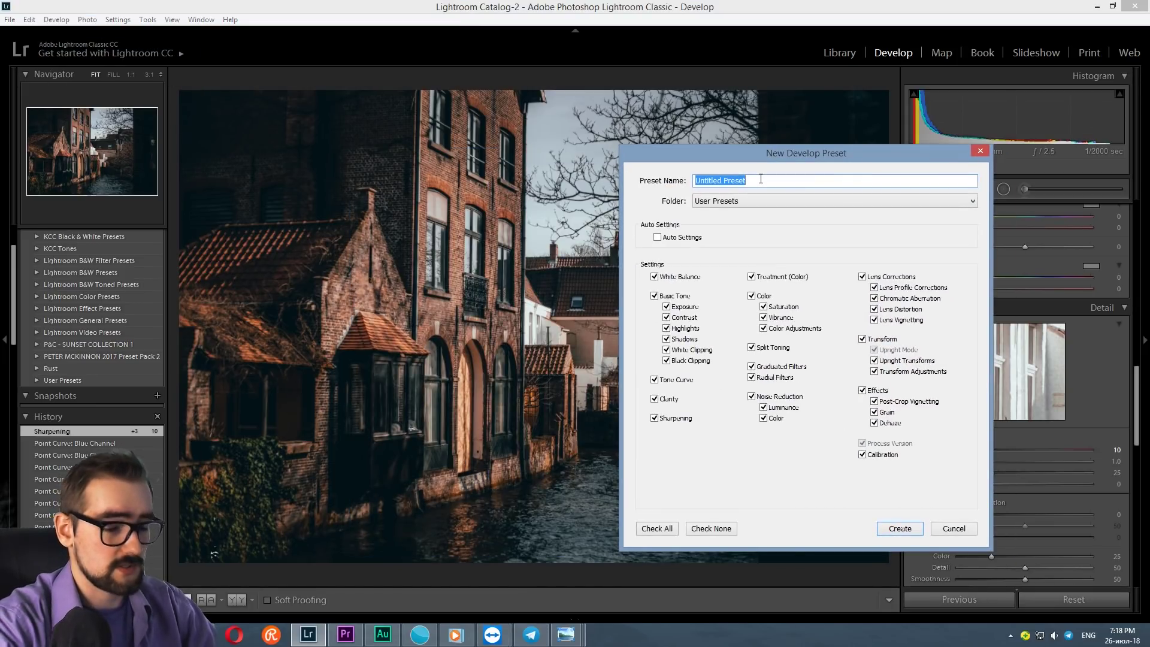
pyautogui.write('bolharov')
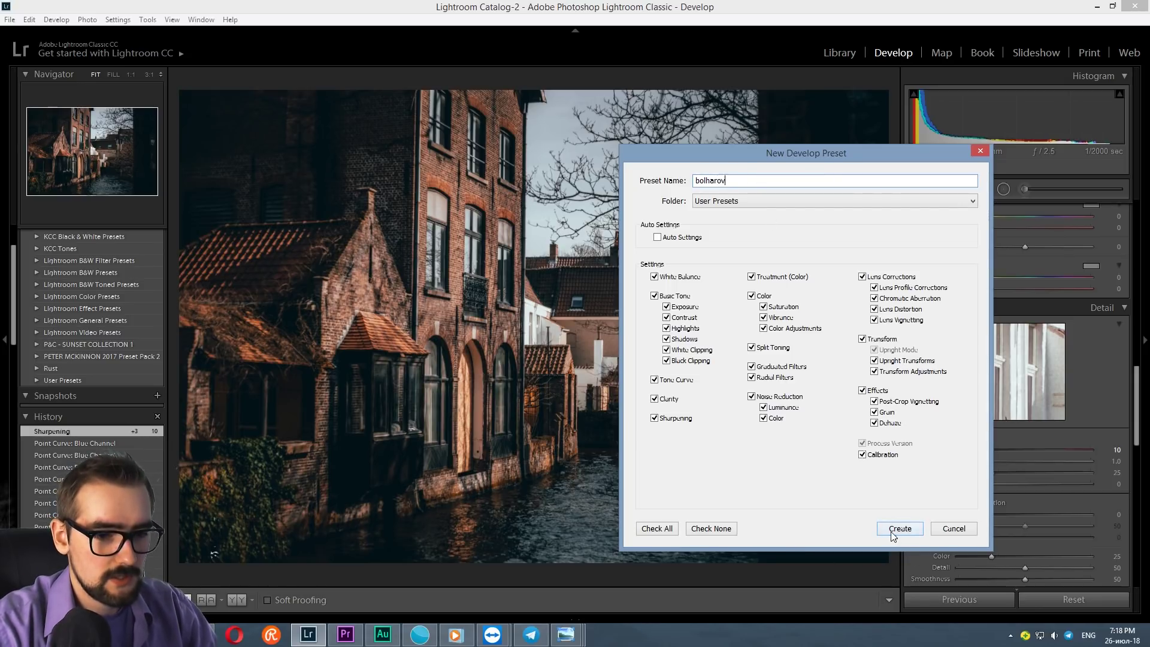
pyautogui.click(892, 531)
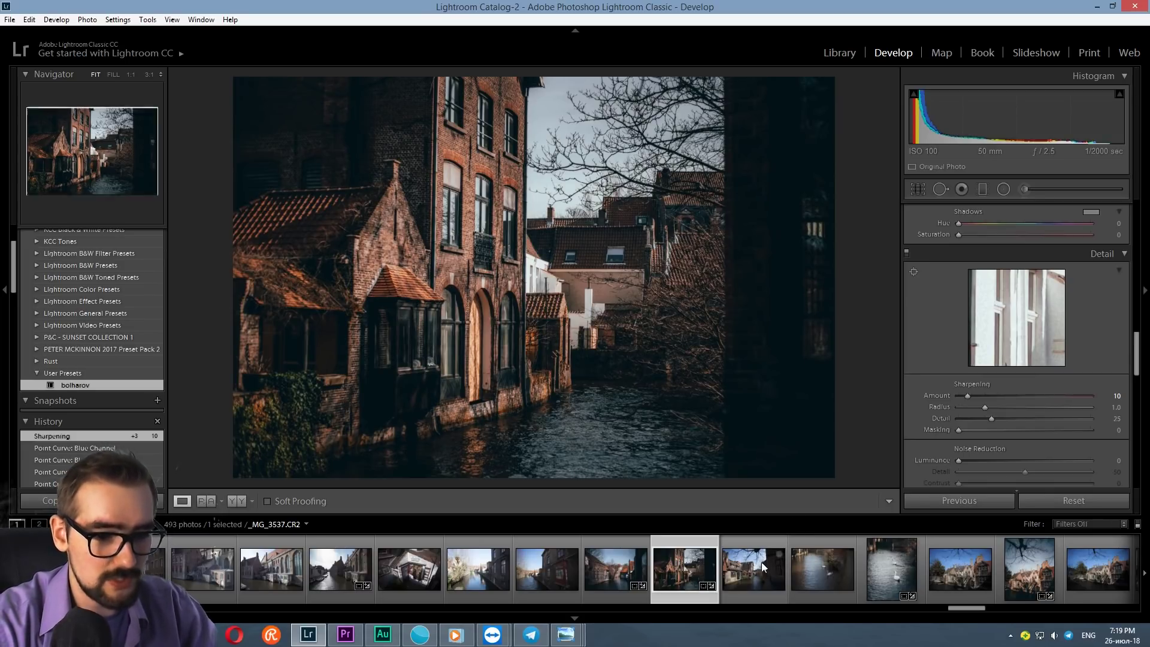
# Step: Select the lantern photo in the filmstrip and apply the newly saved user preset to it
pyautogui.scroll(5, 760, 567)
pyautogui.scroll(2, 760, 566)
pyautogui.scroll(2, 761, 567)
pyautogui.scroll(2, 760, 567)
pyautogui.scroll(2, 719, 573)
pyautogui.scroll(2, 719, 573)
pyautogui.scroll(2, 718, 573)
pyautogui.scroll(2, 717, 573)
pyautogui.scroll(2, 718, 573)
pyautogui.scroll(-2, 717, 573)
pyautogui.scroll(-2, 717, 573)
pyautogui.scroll(-2, 717, 573)
pyautogui.scroll(-2, 718, 573)
pyautogui.scroll(-4, 717, 573)
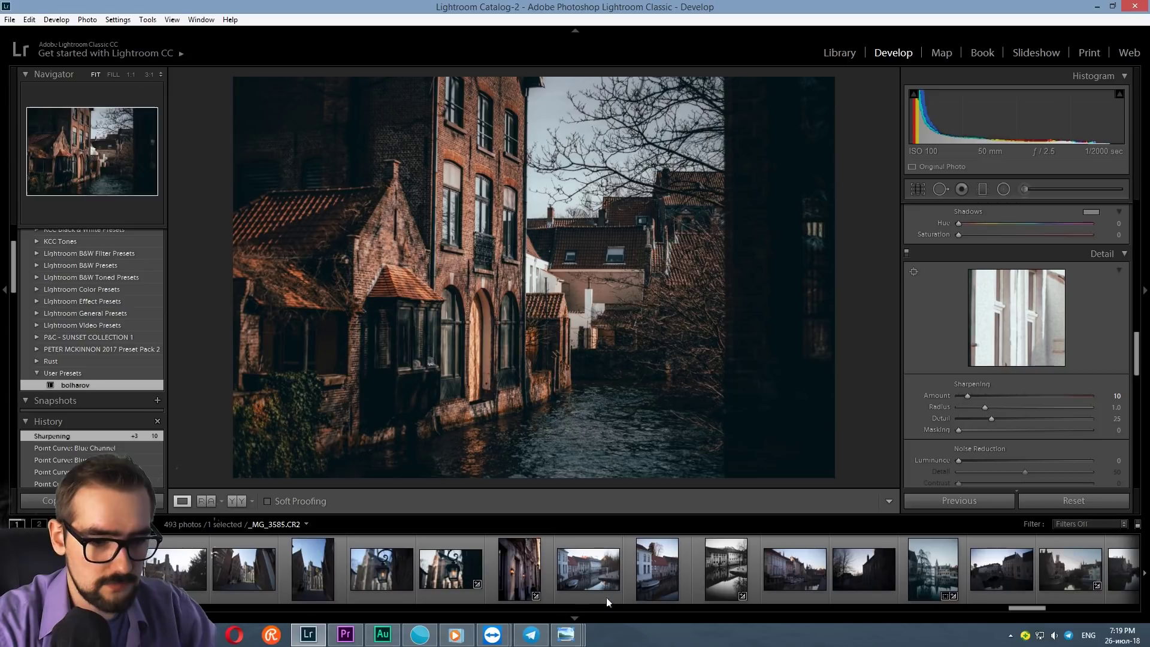
pyautogui.click(463, 592)
pyautogui.press('\\')
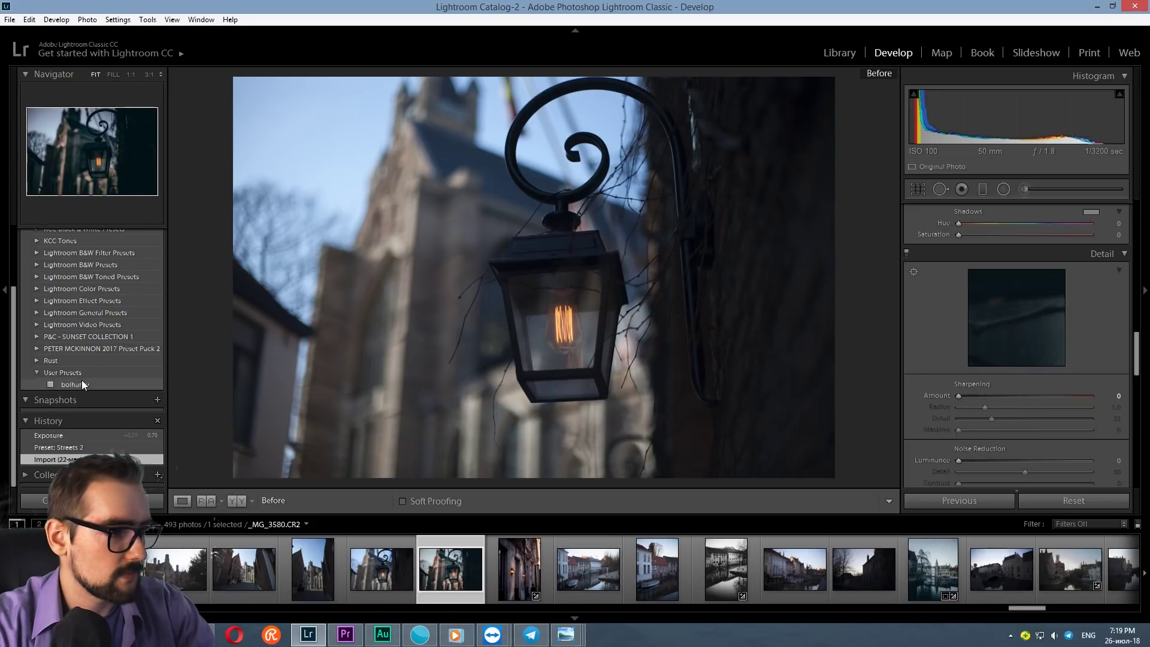
pyautogui.click(82, 384)
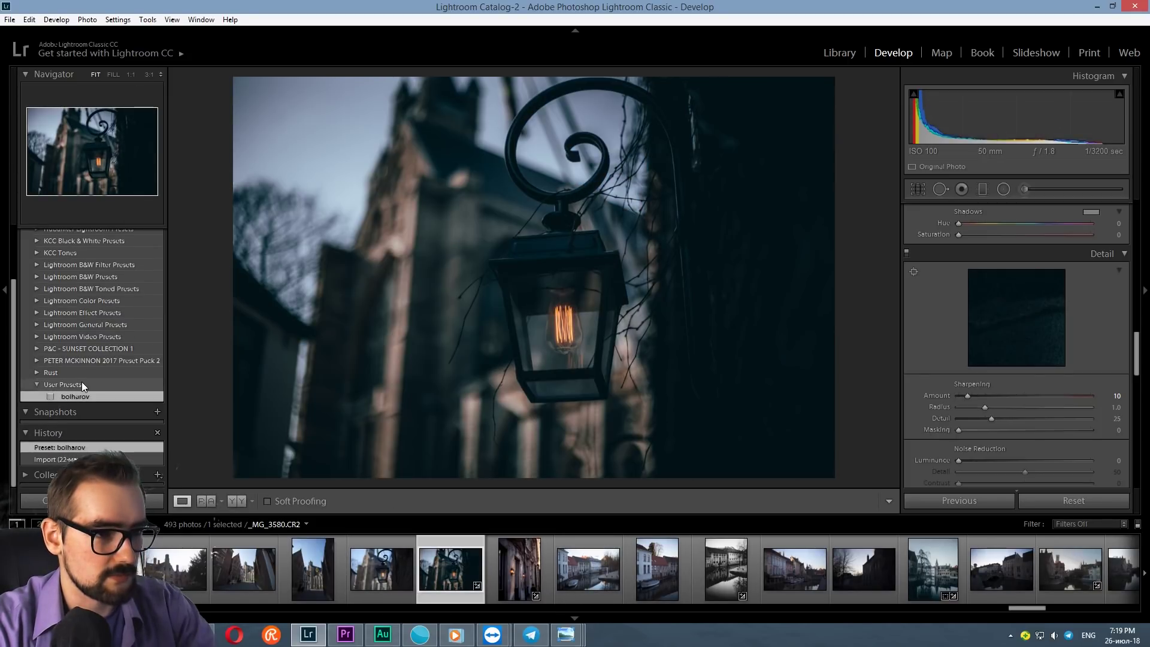
# Step: Raise the lantern photo's exposure from +0.20 to +0.61 and compare Before/After
pyautogui.scroll(10, 943, 299)
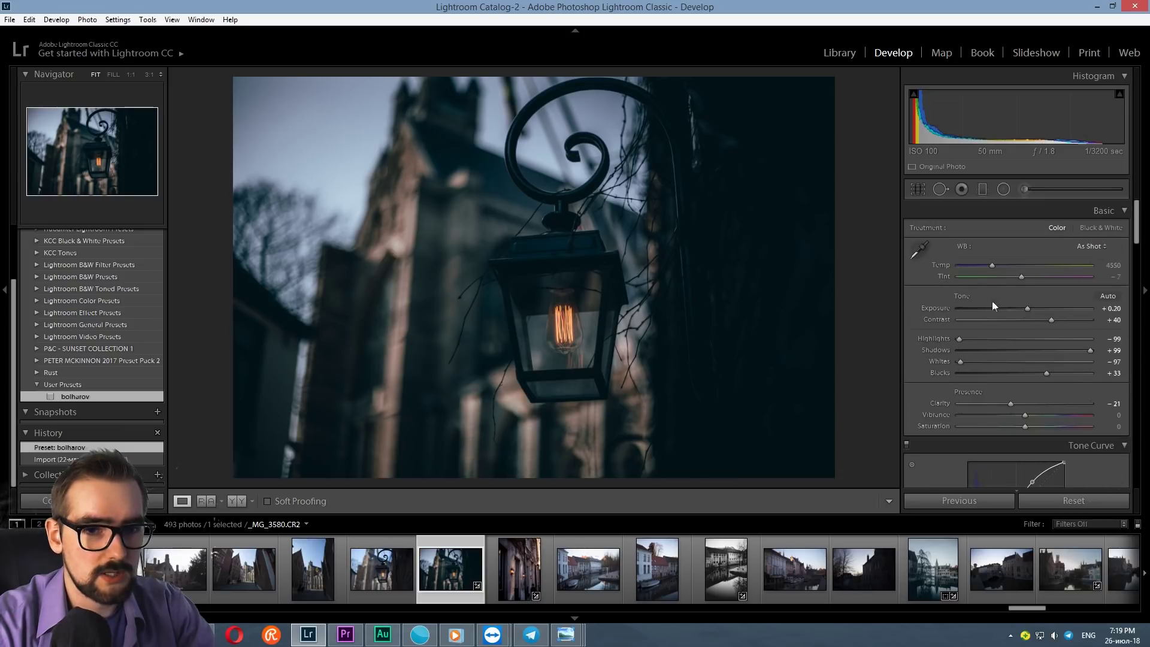
pyautogui.moveTo(1030, 308); pyautogui.dragTo(1034, 308)
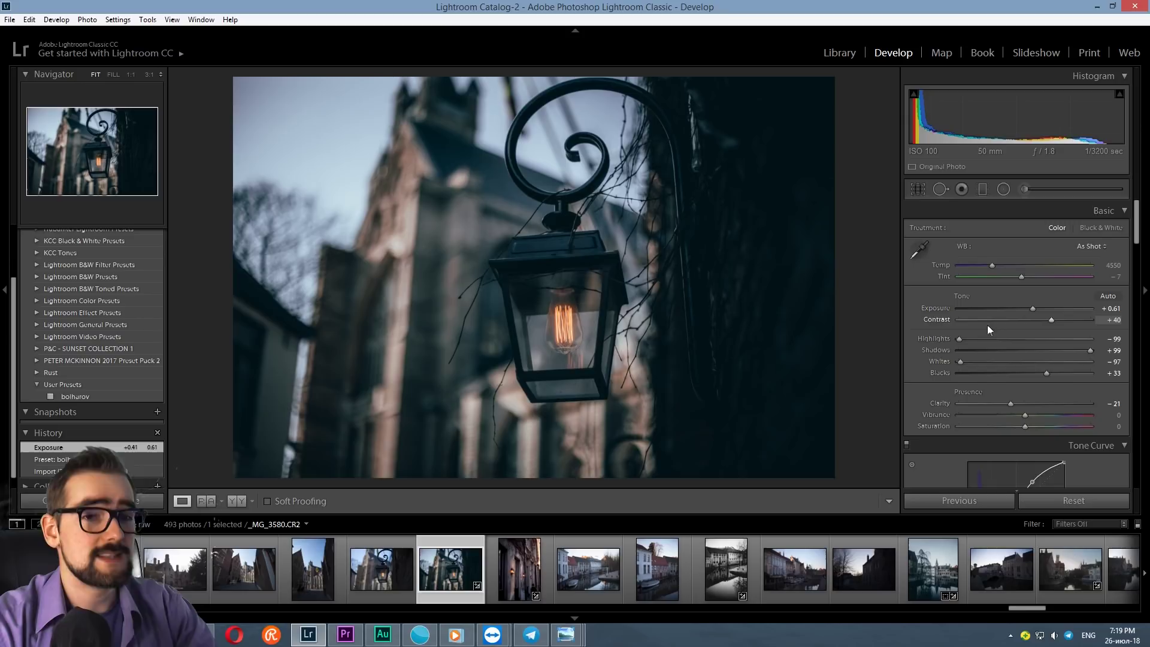
pyautogui.scroll(-3, 925, 357)
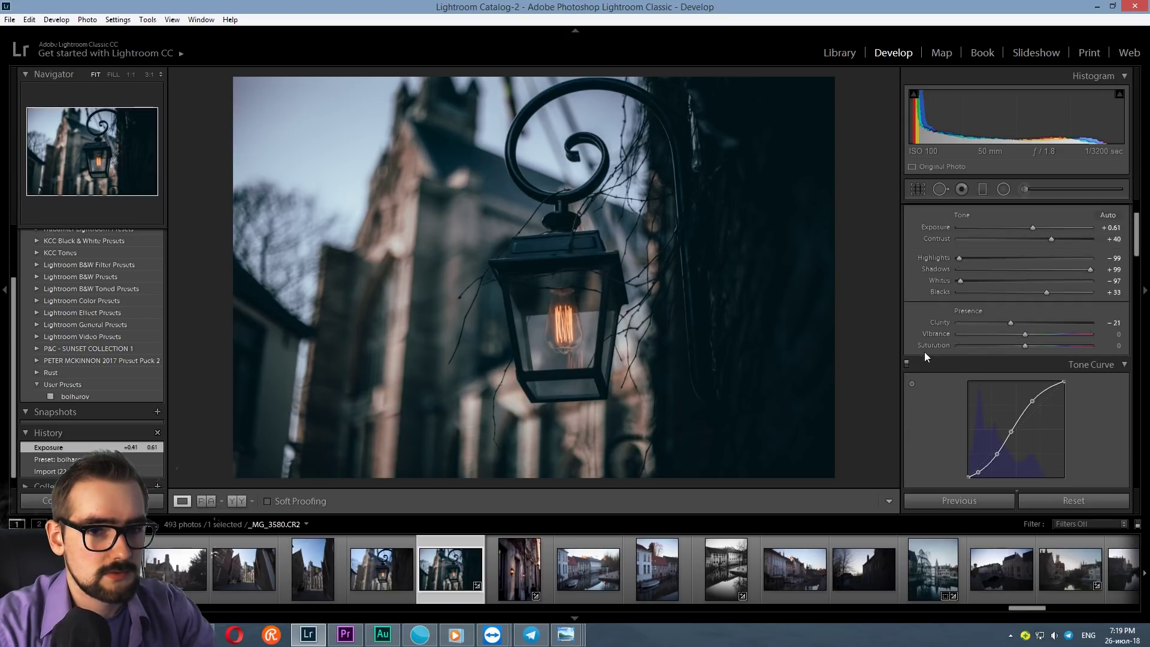
pyautogui.scroll(3, 925, 351)
pyautogui.press('\\')
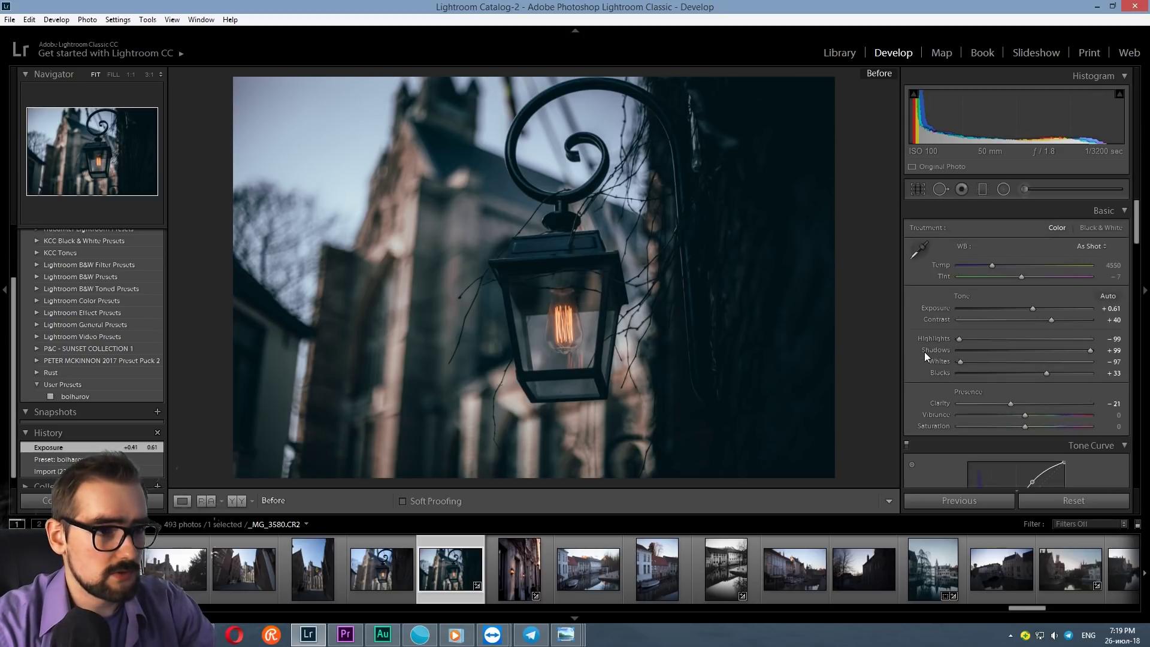
pyautogui.press('\\')
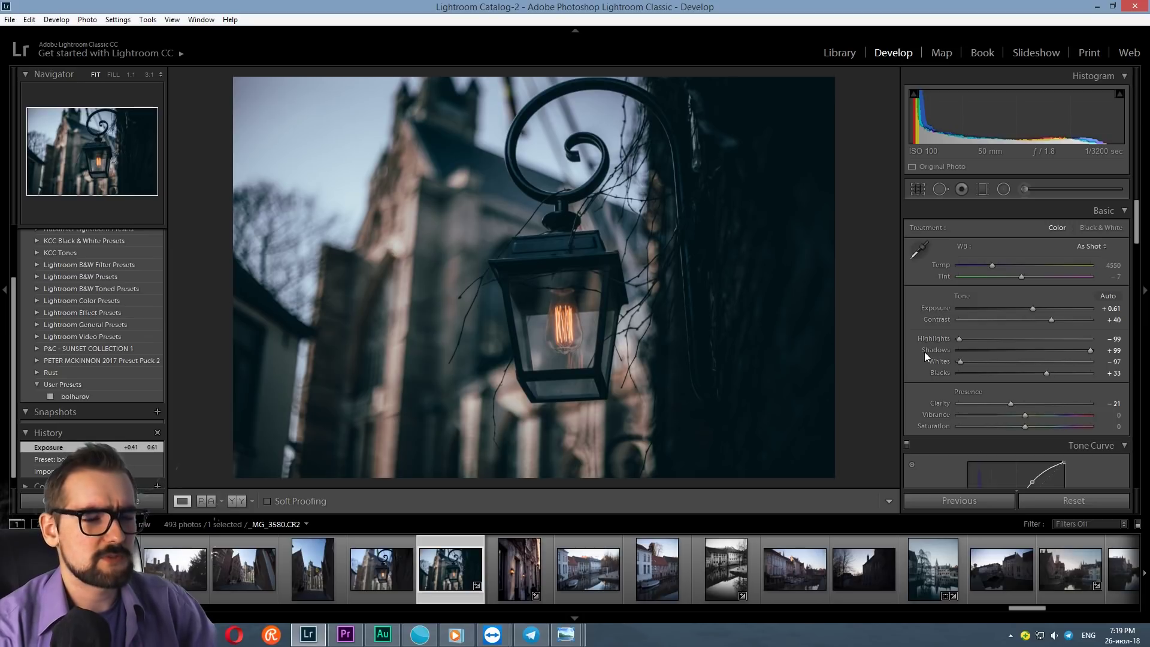